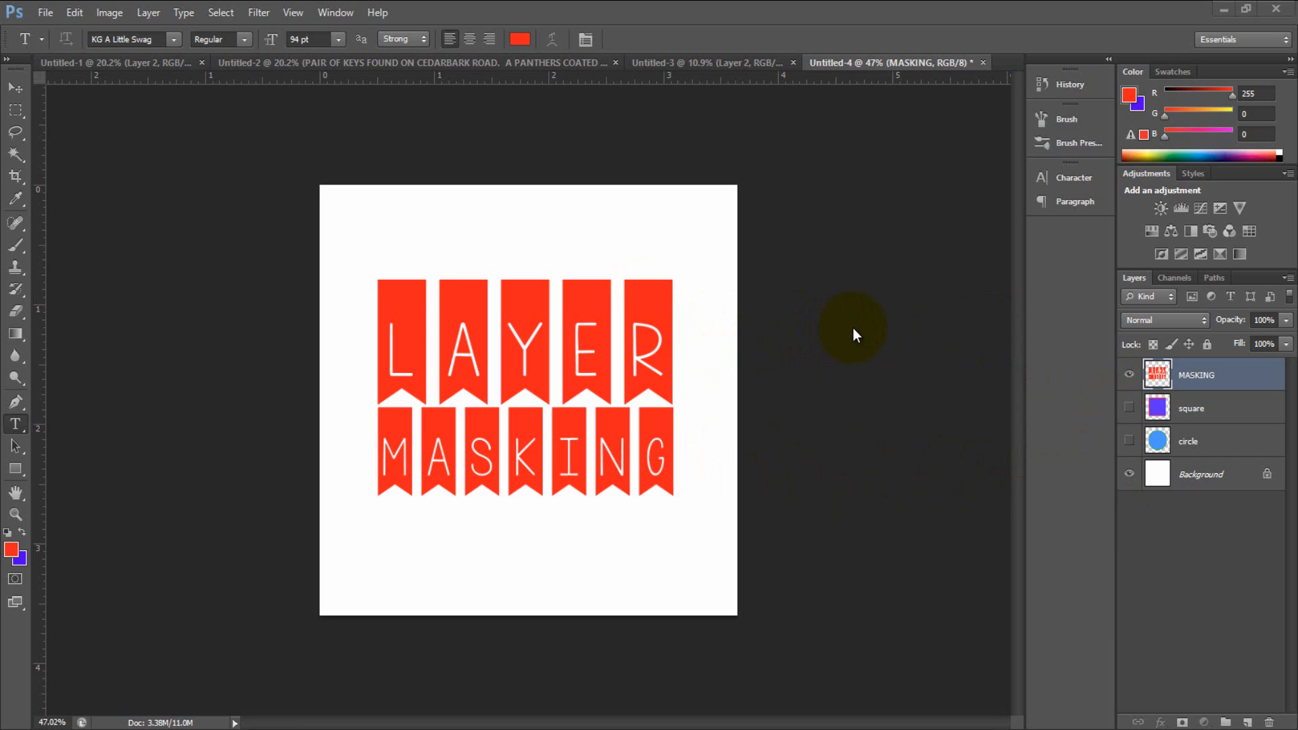
- Hide and delete the MASKING layer, leaving the square and circle layers visible above the background
left_click(1129, 375)
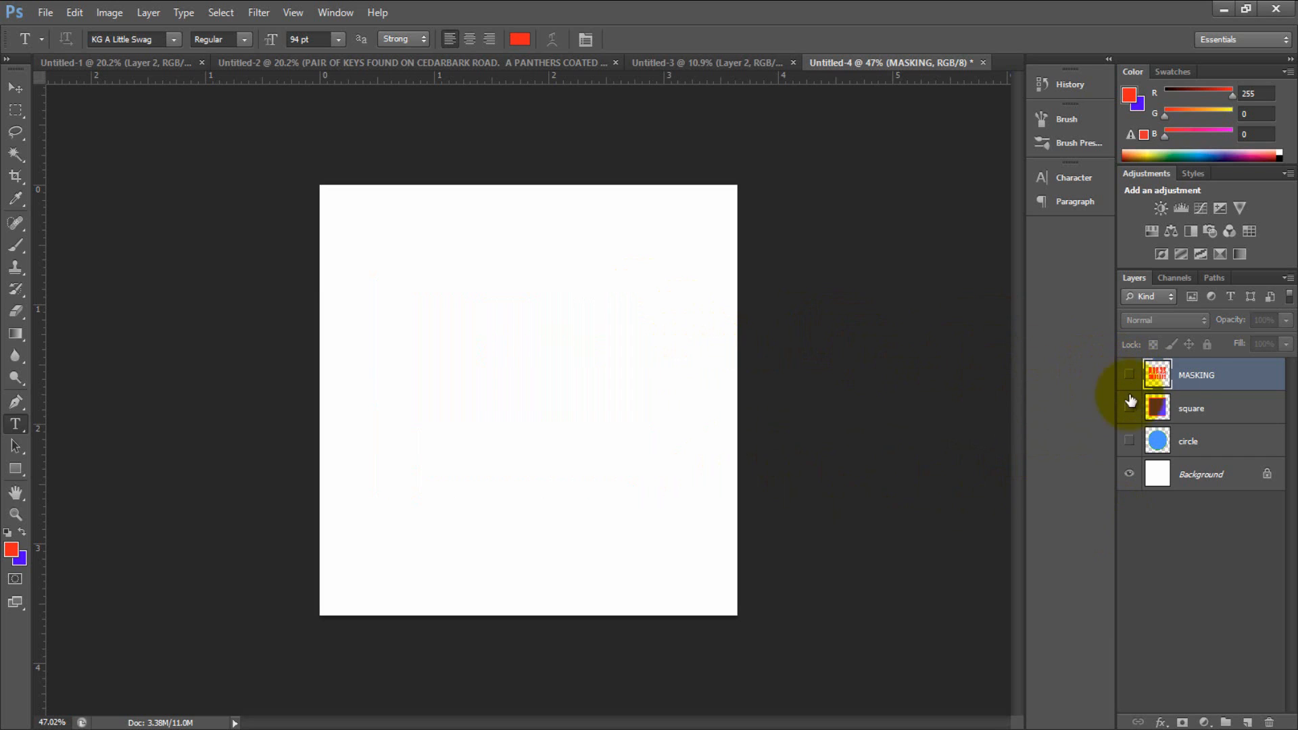
left_click_drag(1142, 392, 1268, 722)
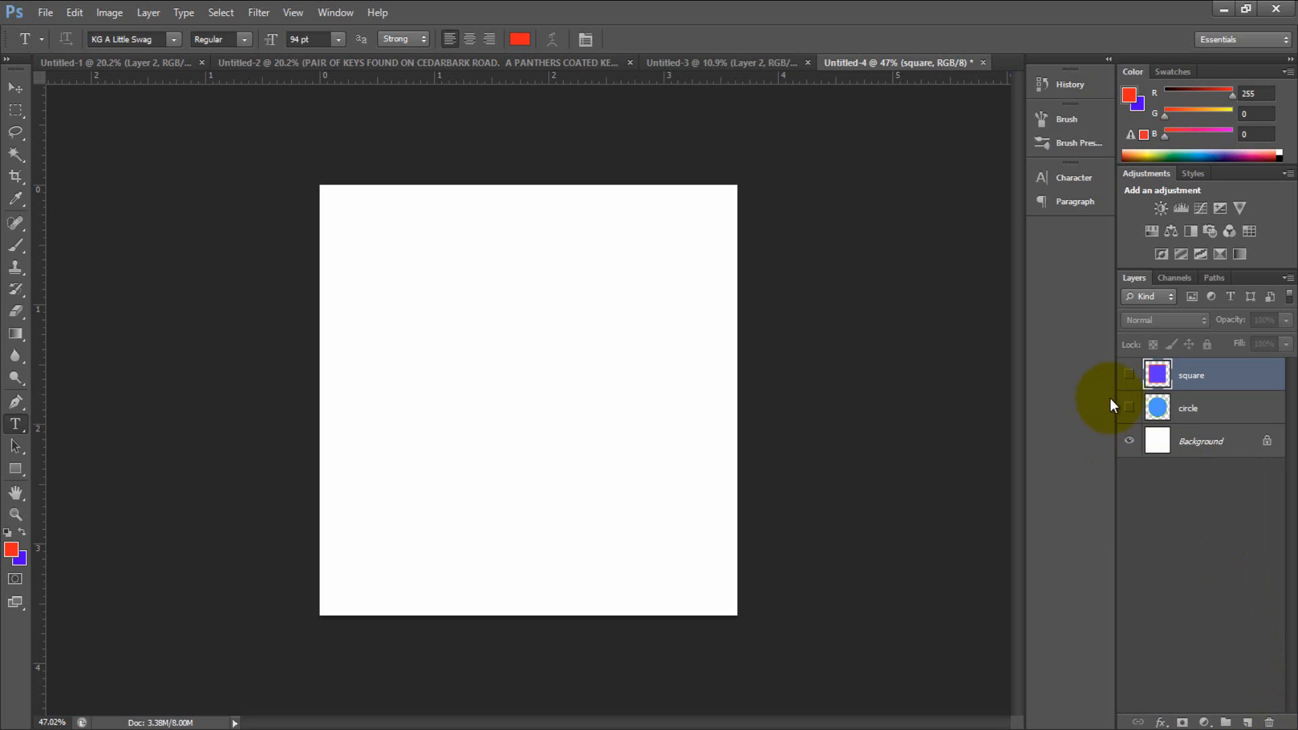
left_click(1132, 376)
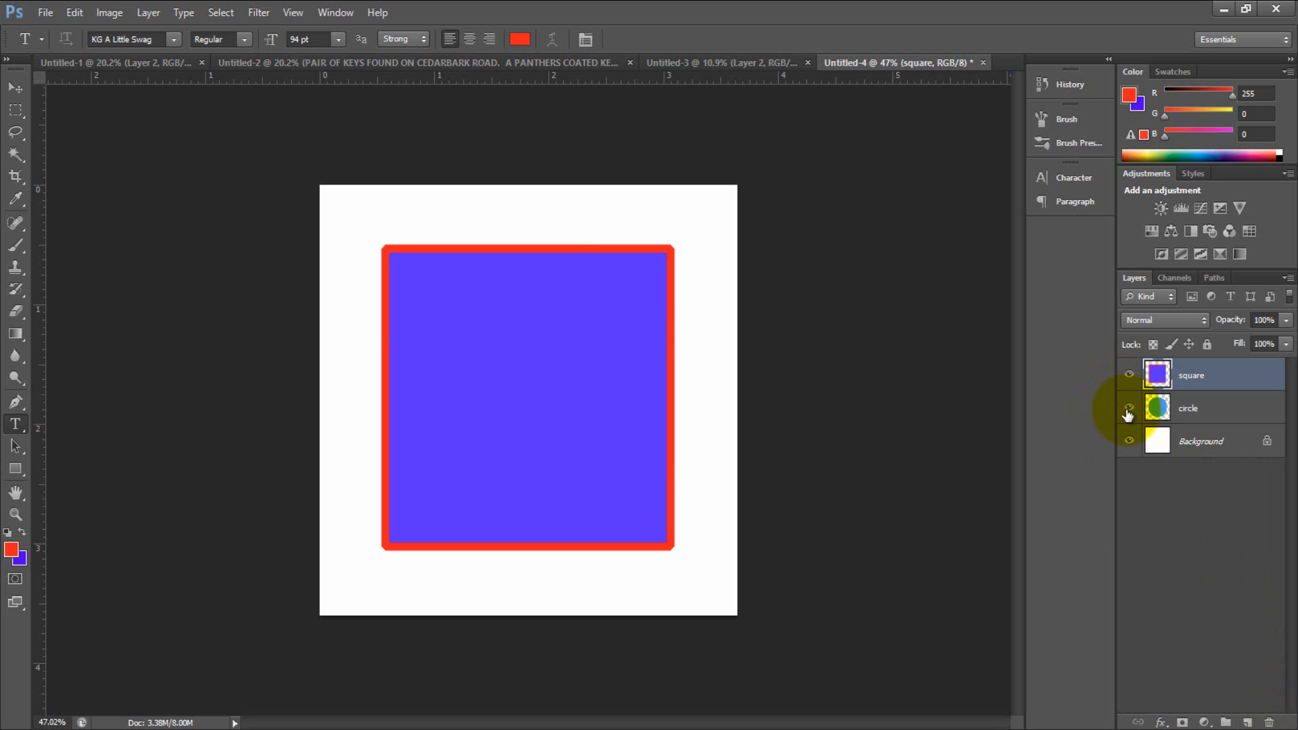
left_click(1129, 409)
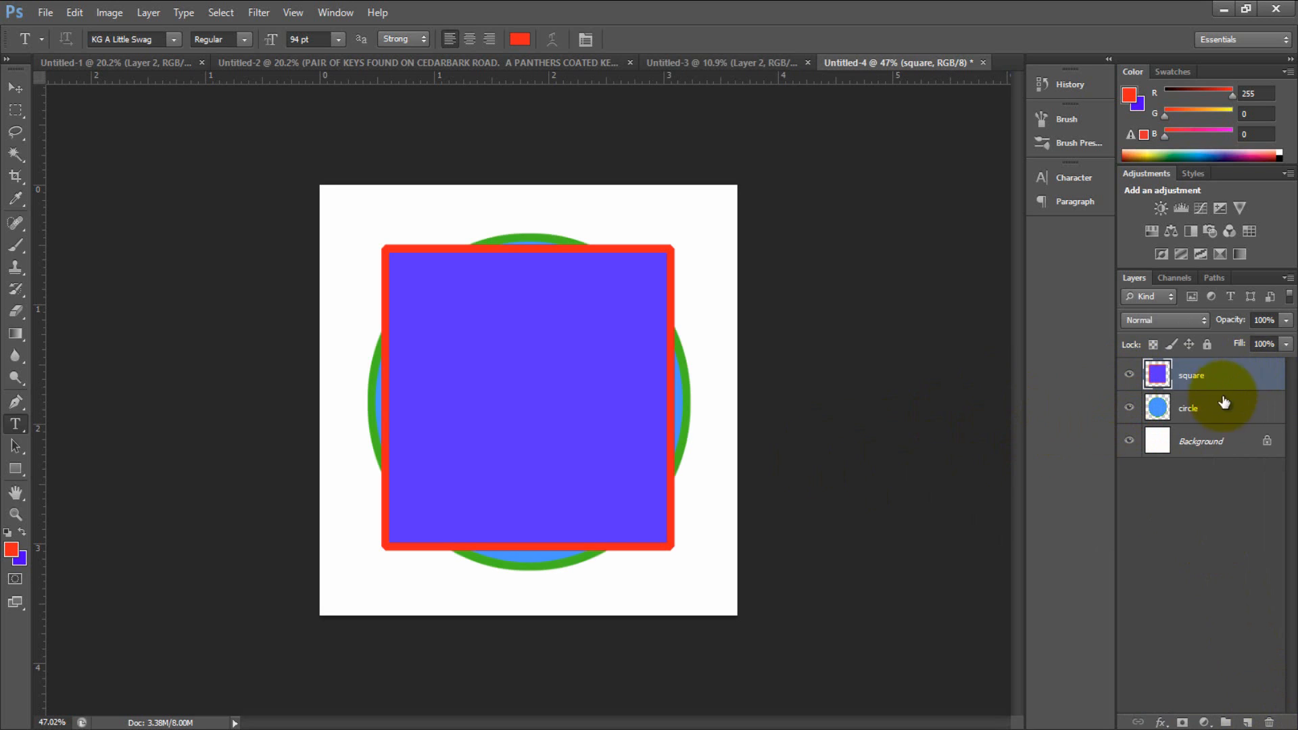
- Toggle the square and circle layers off and on to view each shape separately
left_click(1128, 378)
left_click(1129, 375)
left_click(1128, 408)
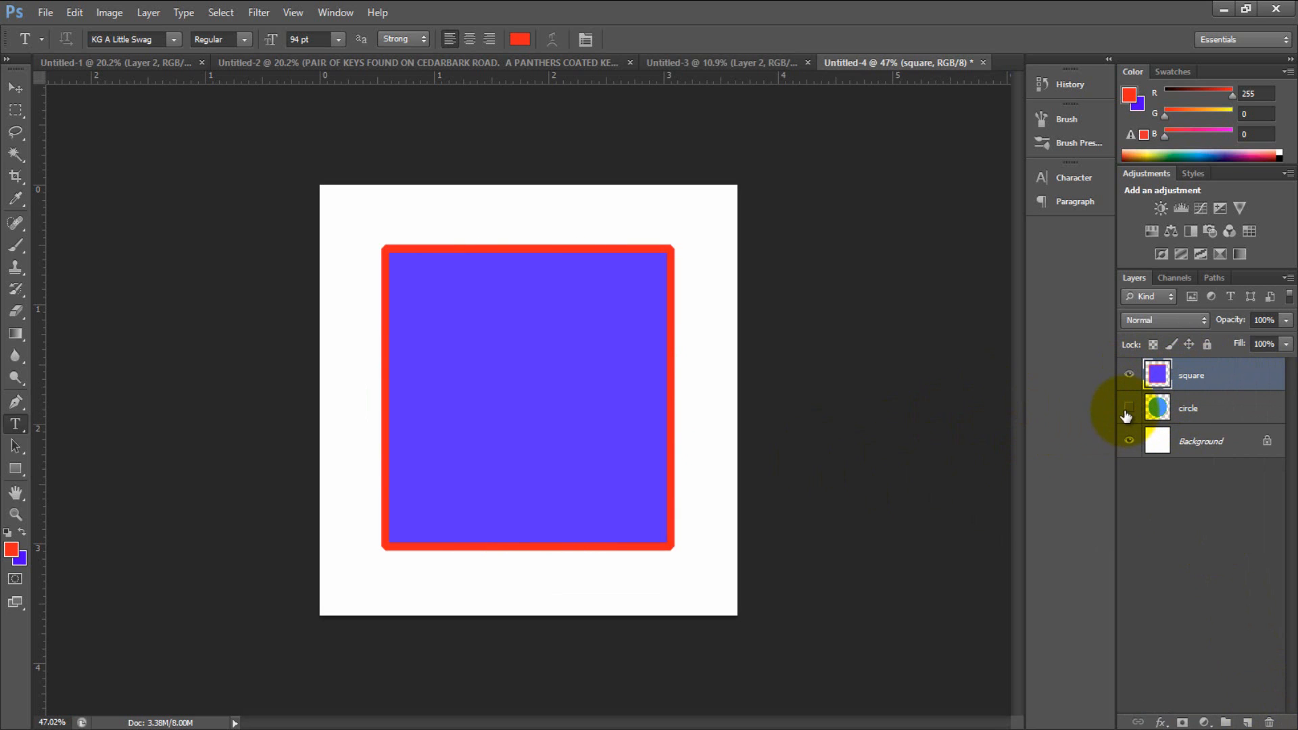
left_click(1128, 407)
left_click(1128, 375)
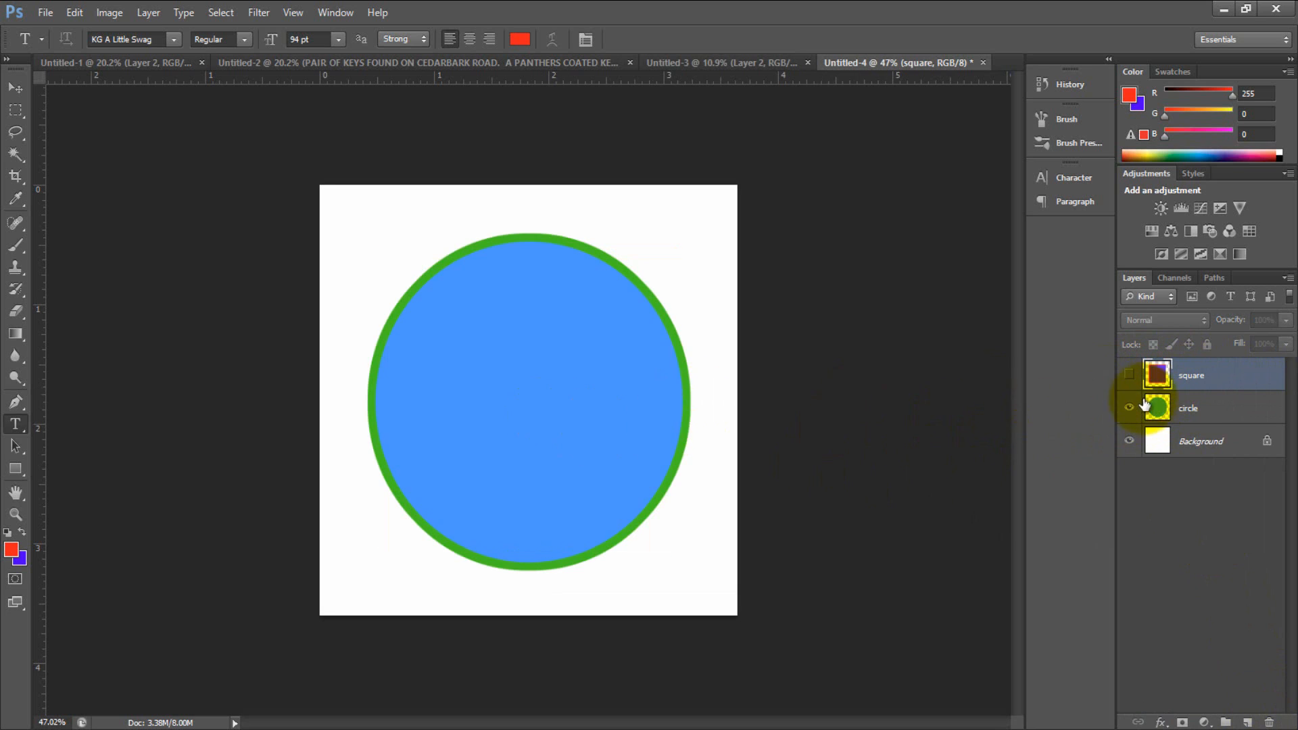
left_click(1129, 377)
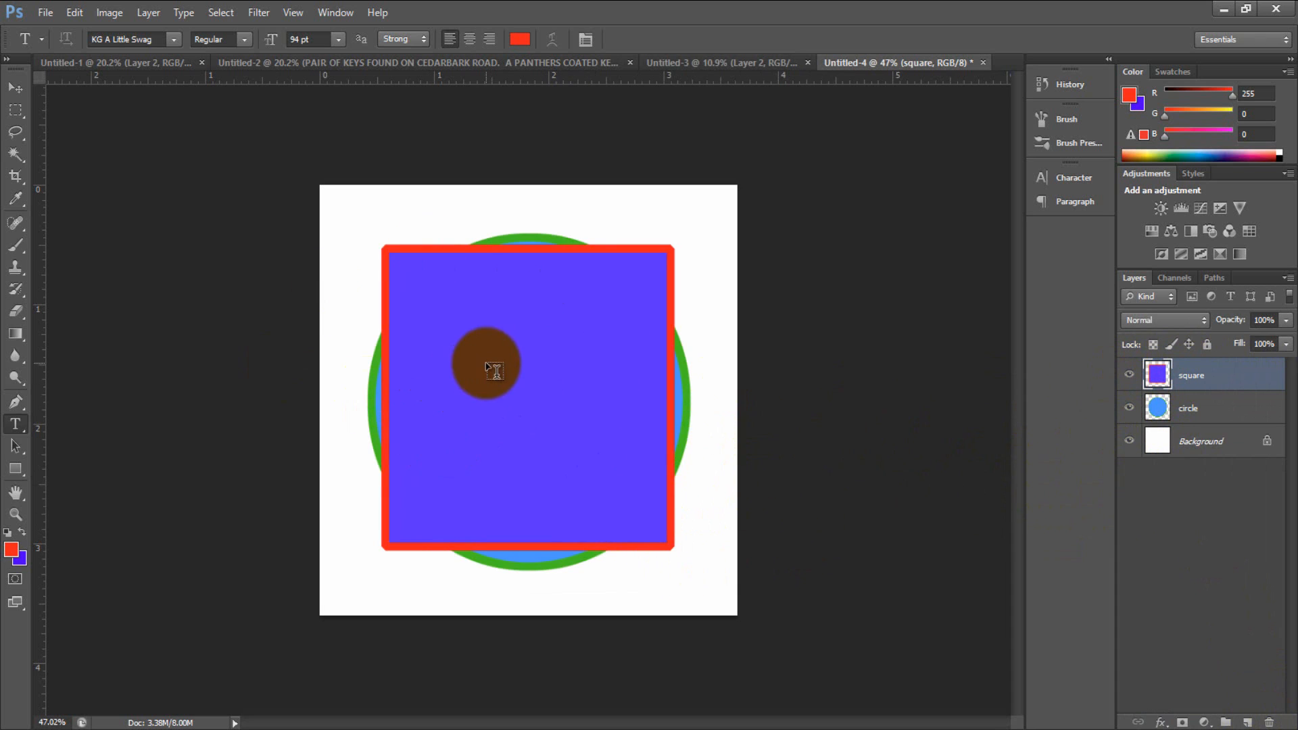
- Add a layer mask to the square layer and nudge the masked square slightly to the right
left_click(16, 87)
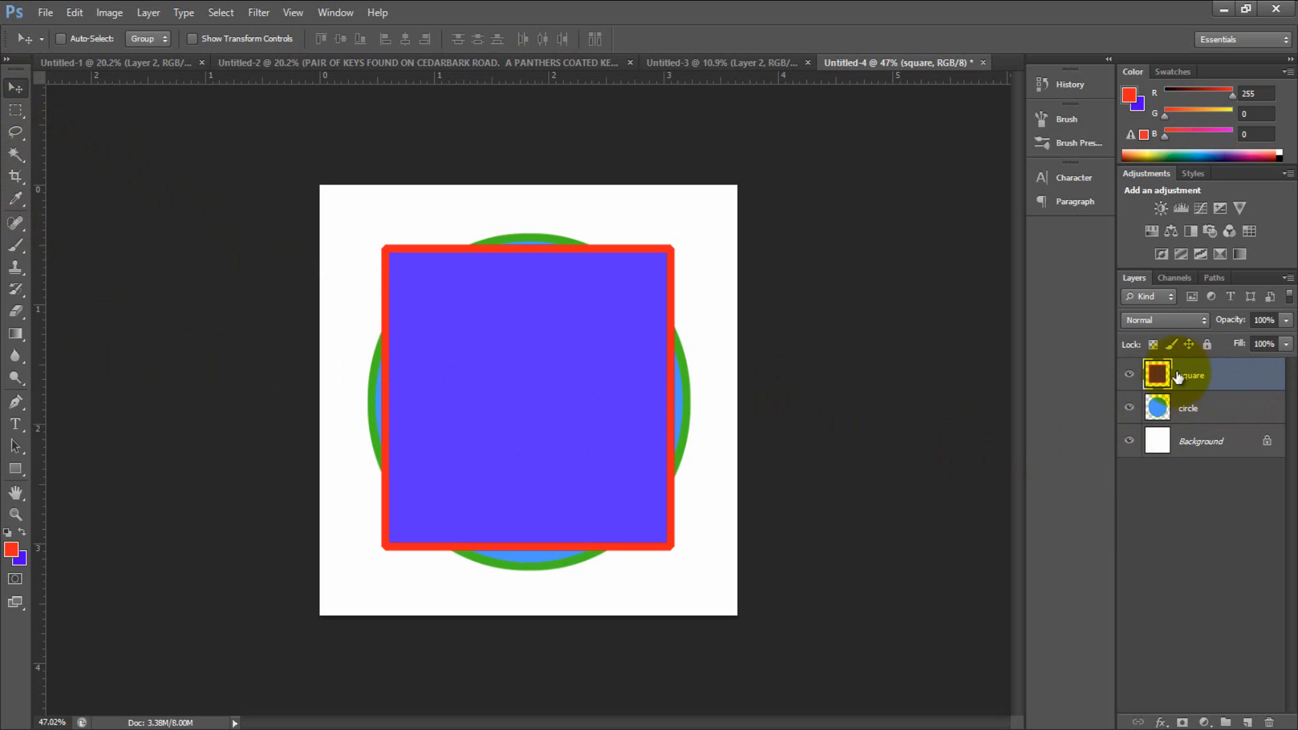
left_click(1181, 722)
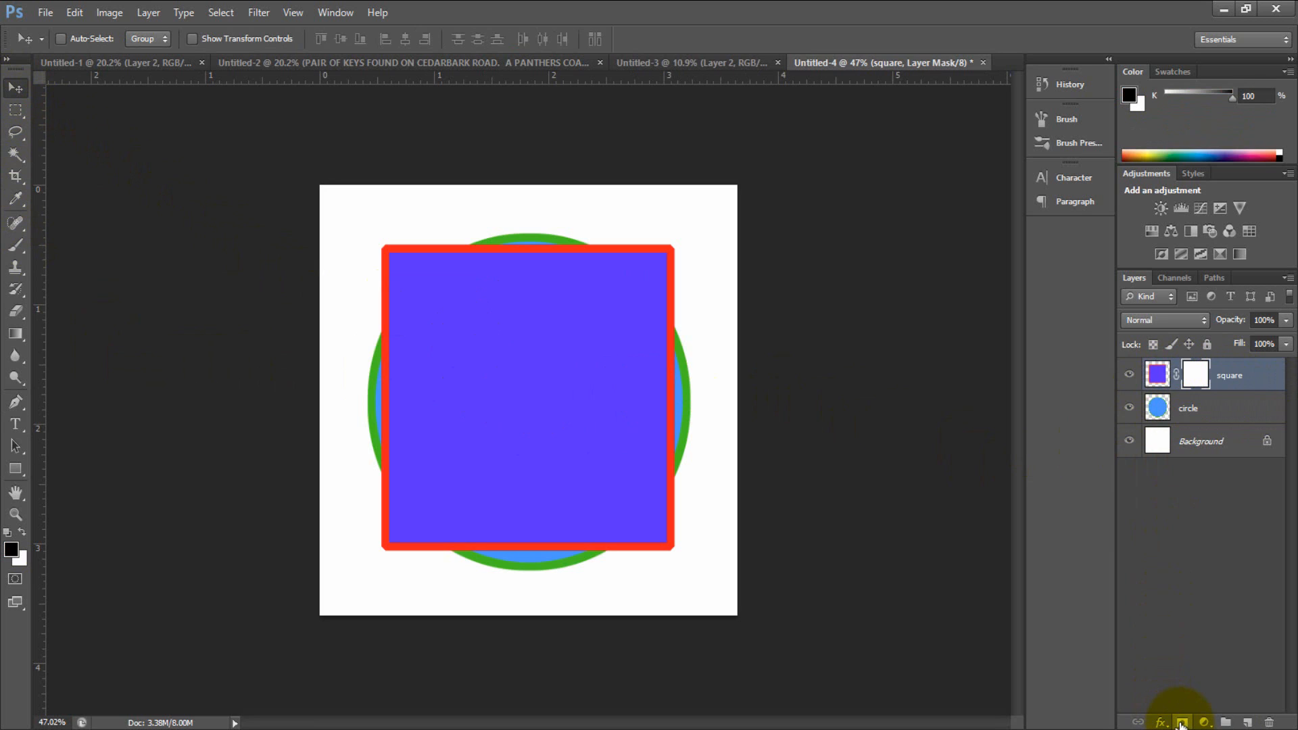
left_click(1213, 384)
left_click(1204, 382)
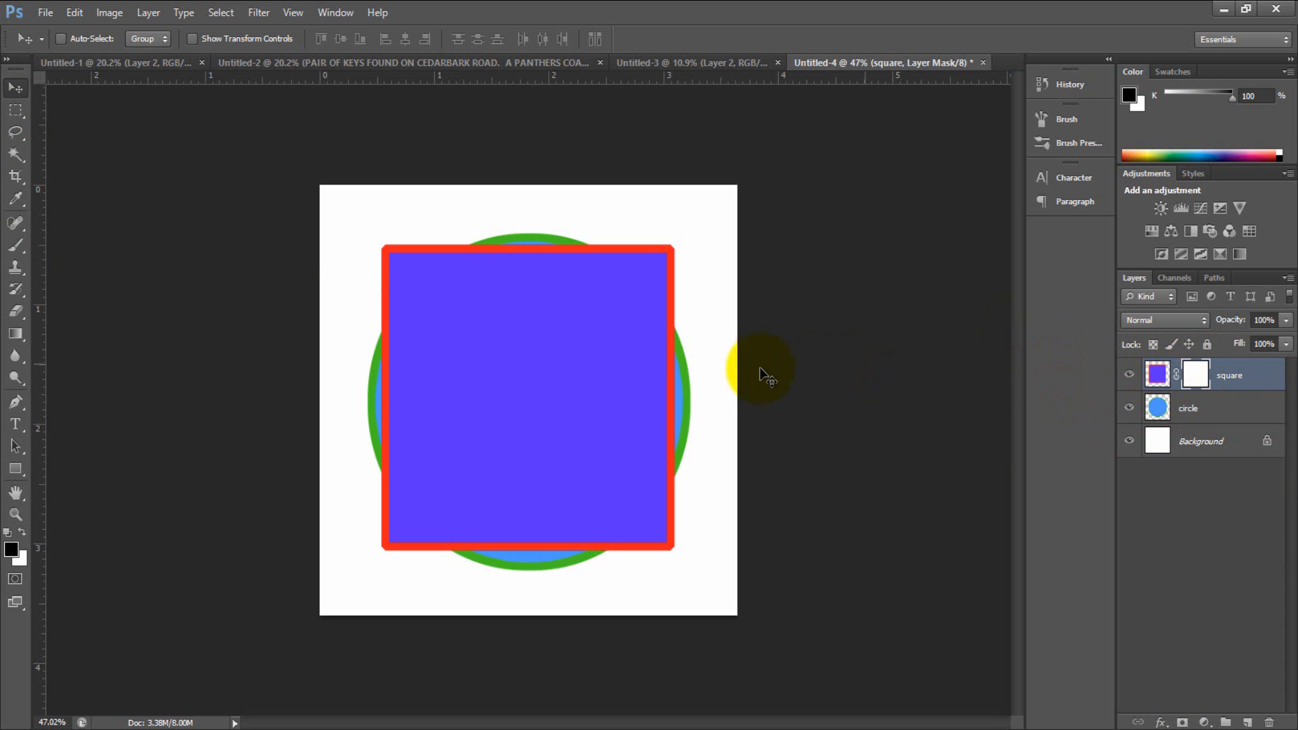
mouse_move(481, 359)
left_mouse_down()
mouse_move(779, 363)
mouse_move(452, 356)
mouse_move(474, 356)
left_mouse_up()
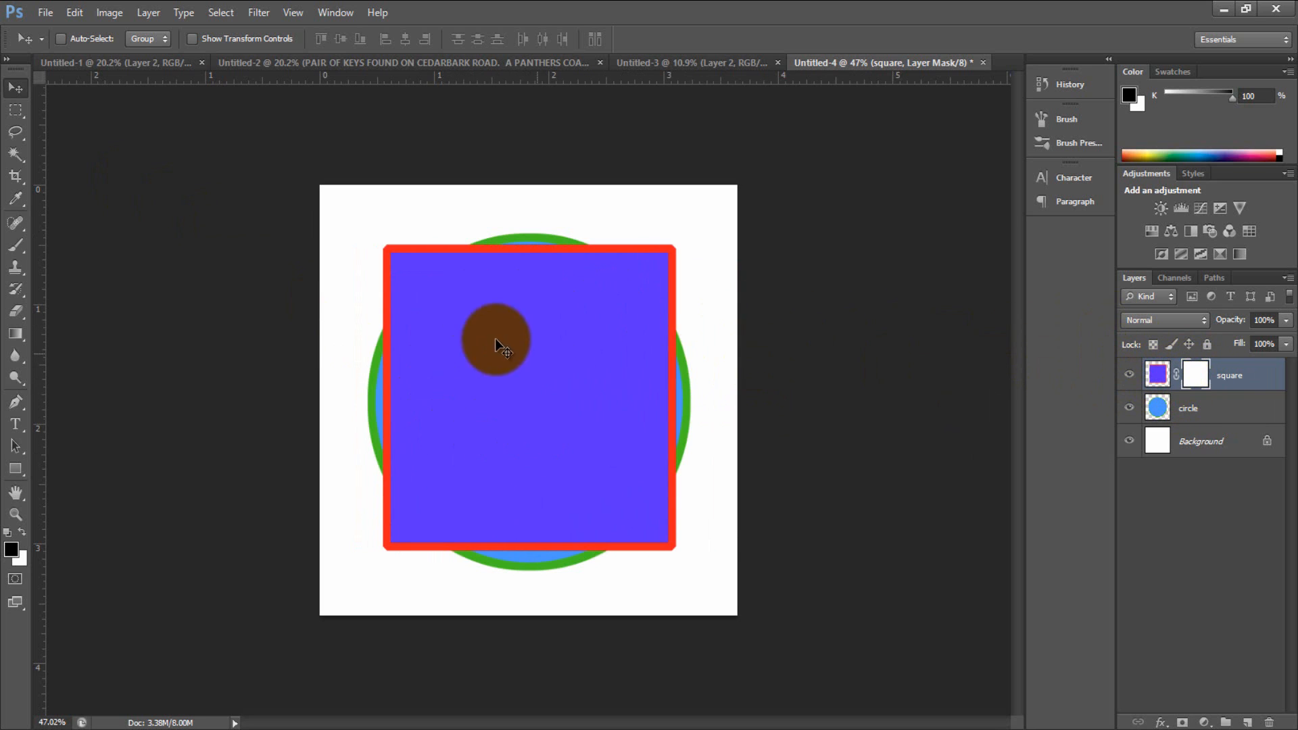
left_click(1203, 376)
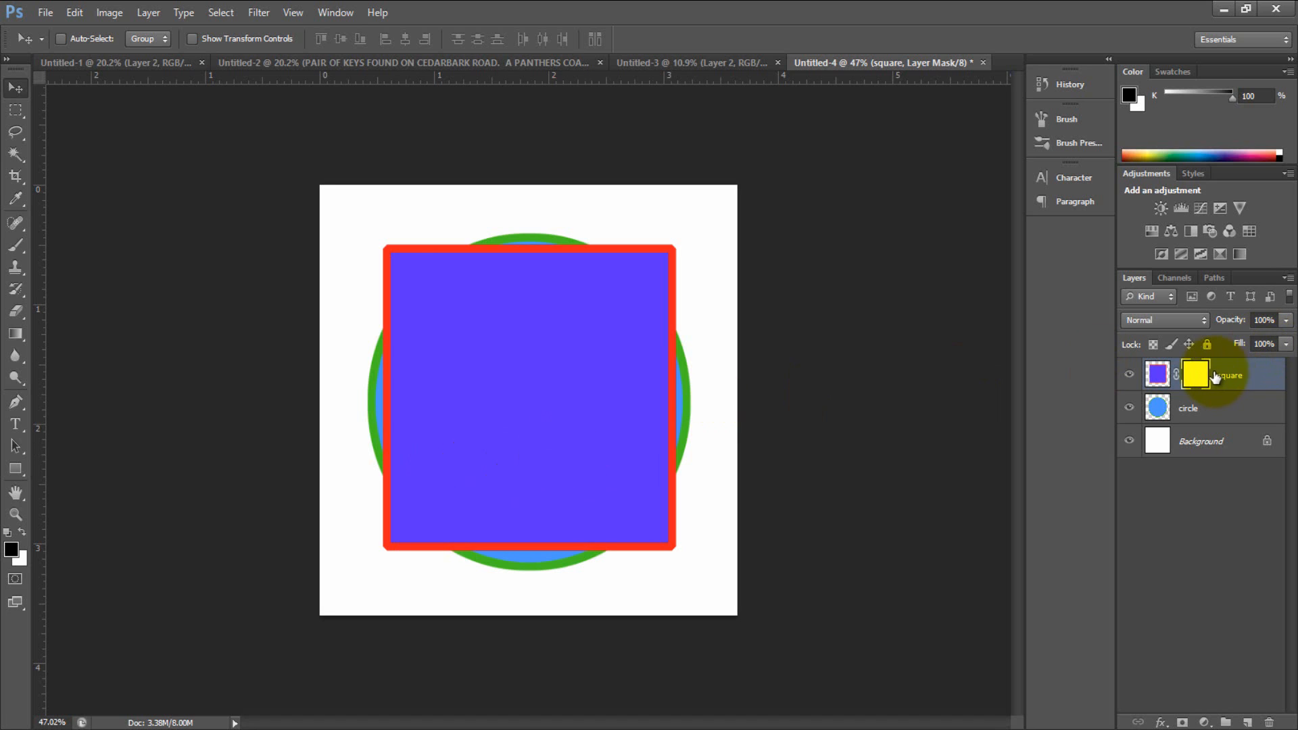
left_click(1206, 376)
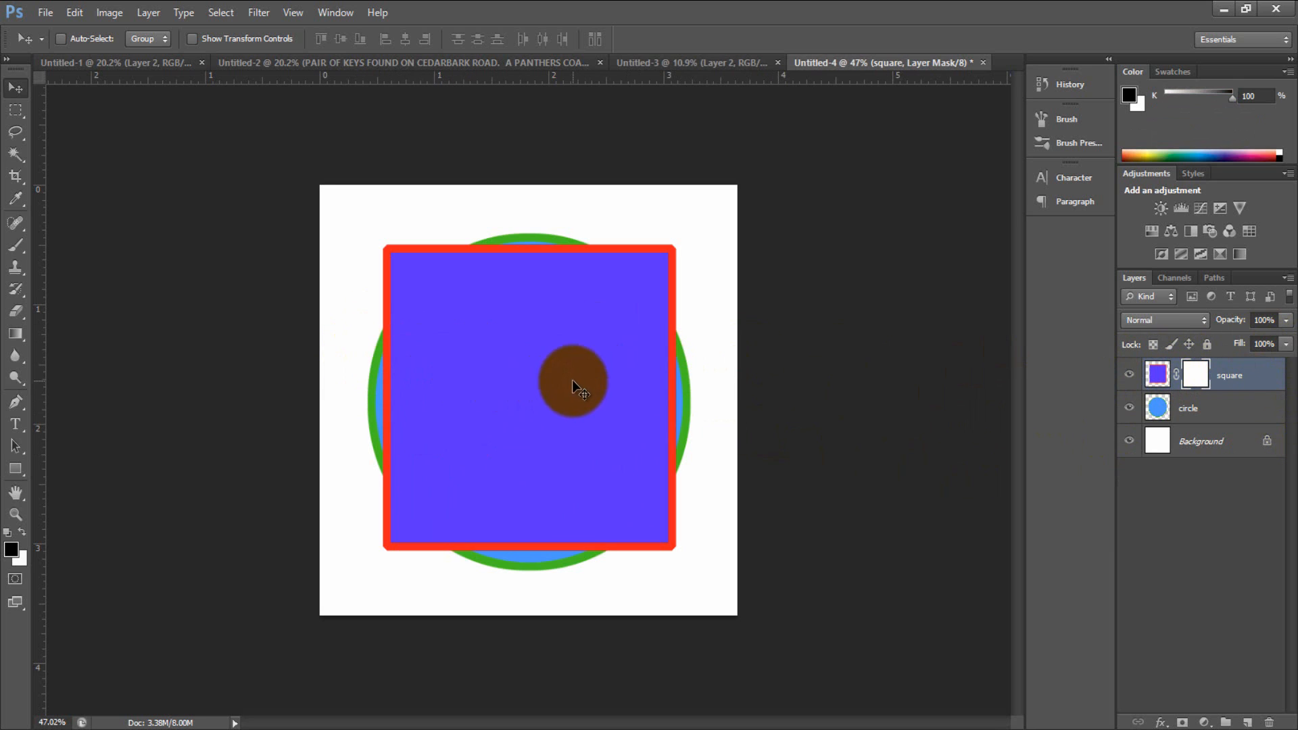
- Try deleting a full-width horizontal band directly from the middle of the square layer's pixels, and undo it
left_click(1157, 374)
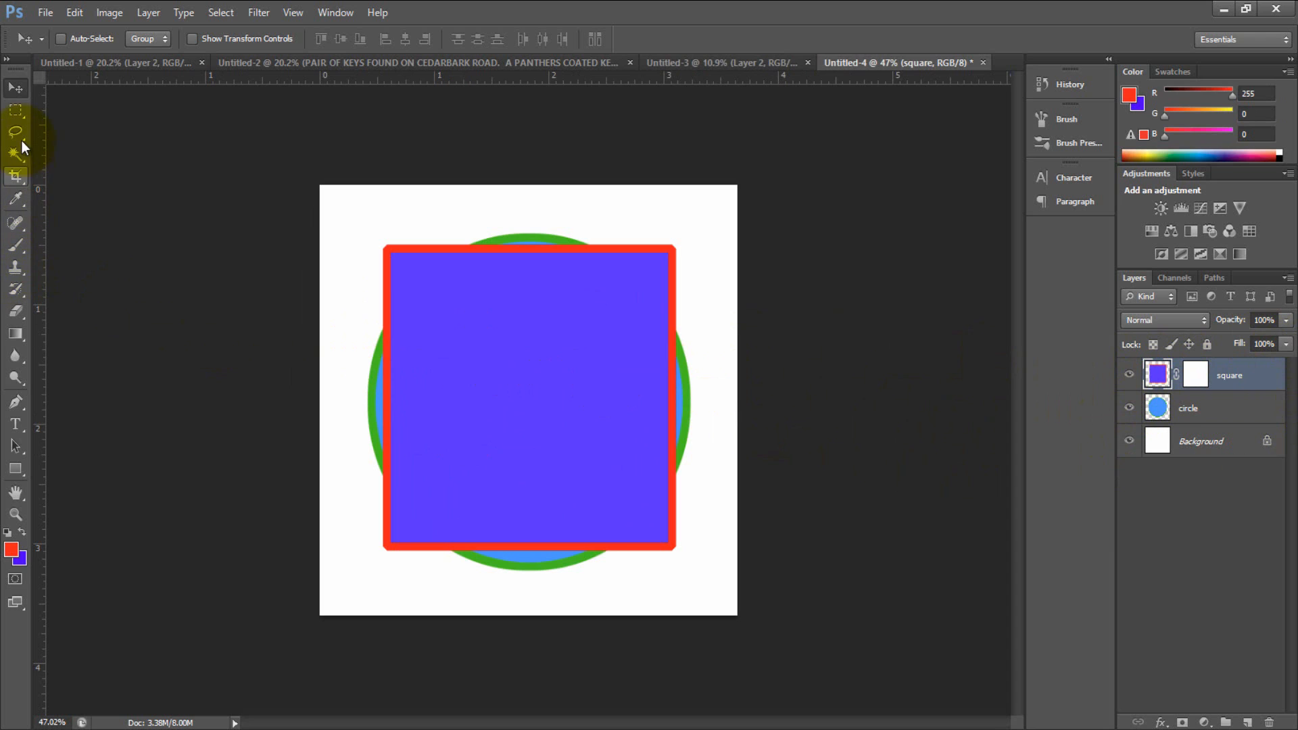
key("m")
left_click_drag(311, 363, 803, 459)
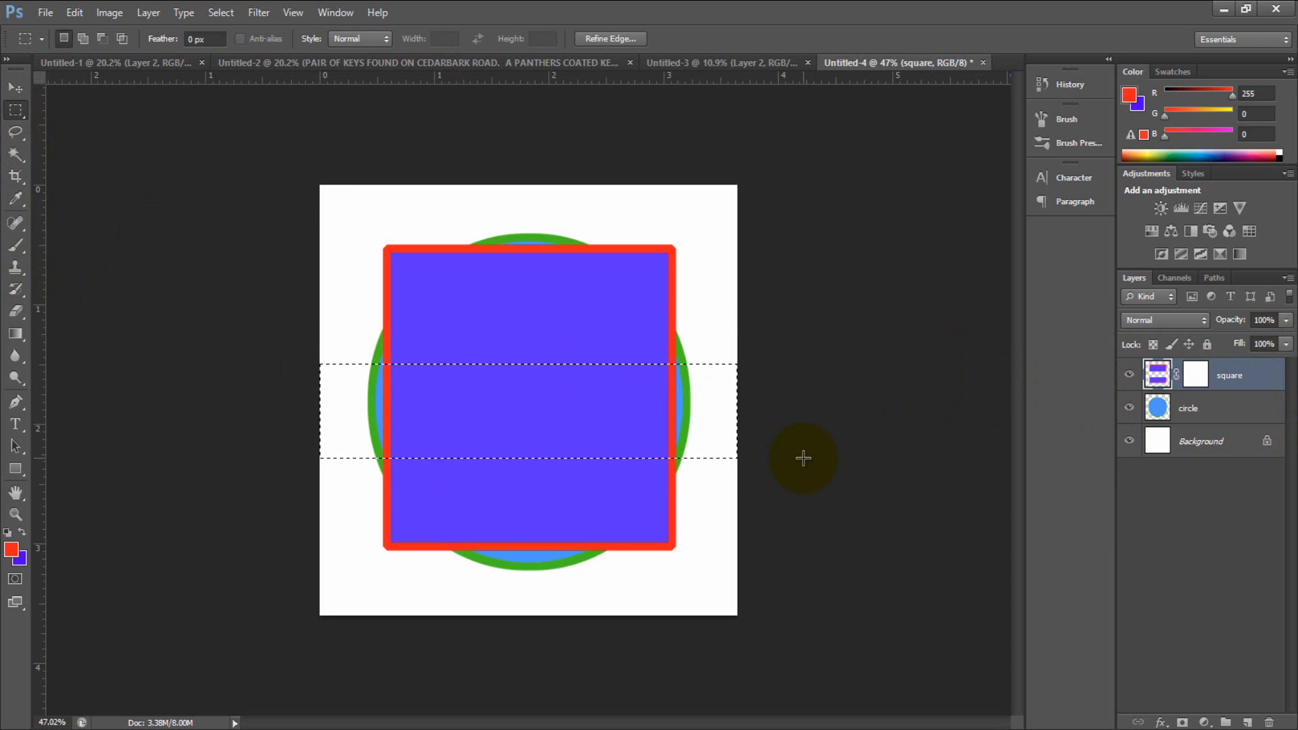
key("ctrl+alt+z")
key("ctrl+alt+z")
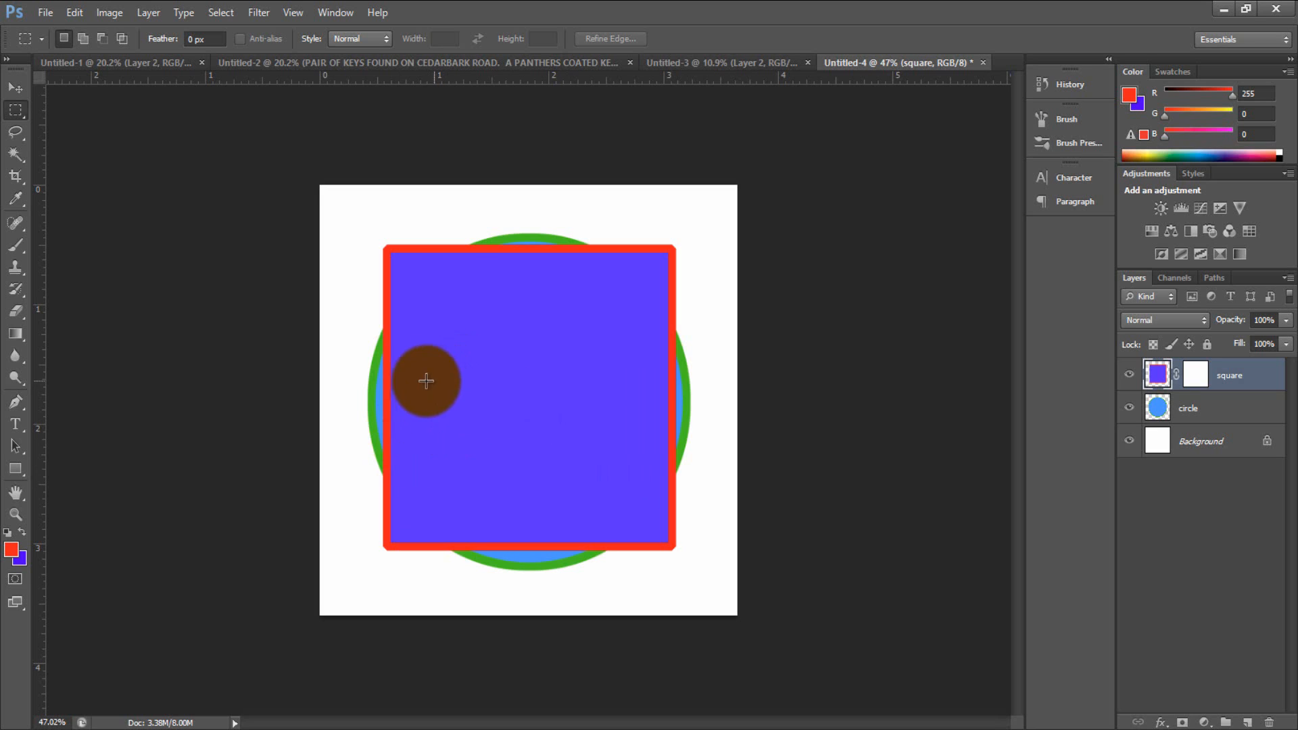
left_click(372, 345)
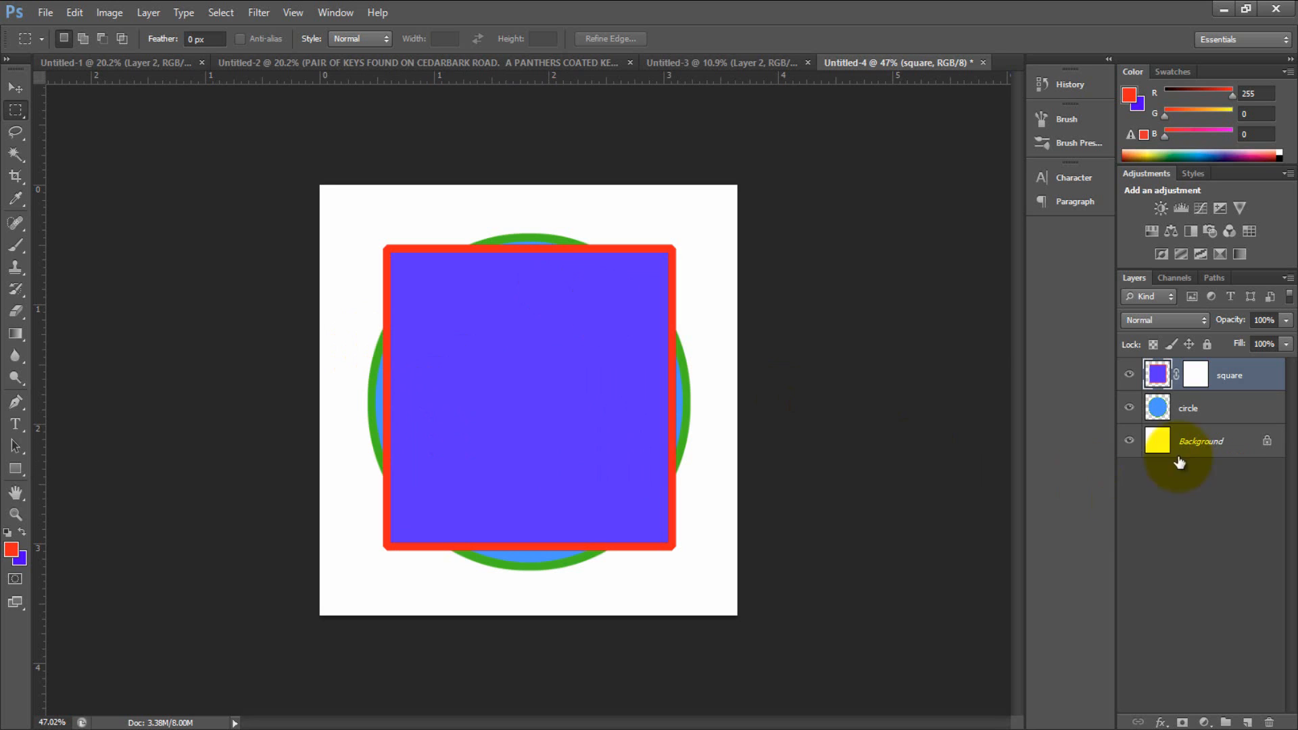
- Toggle the square layer's visibility and compare its image and mask as the active editing target
left_click(1132, 376)
left_click(1132, 376)
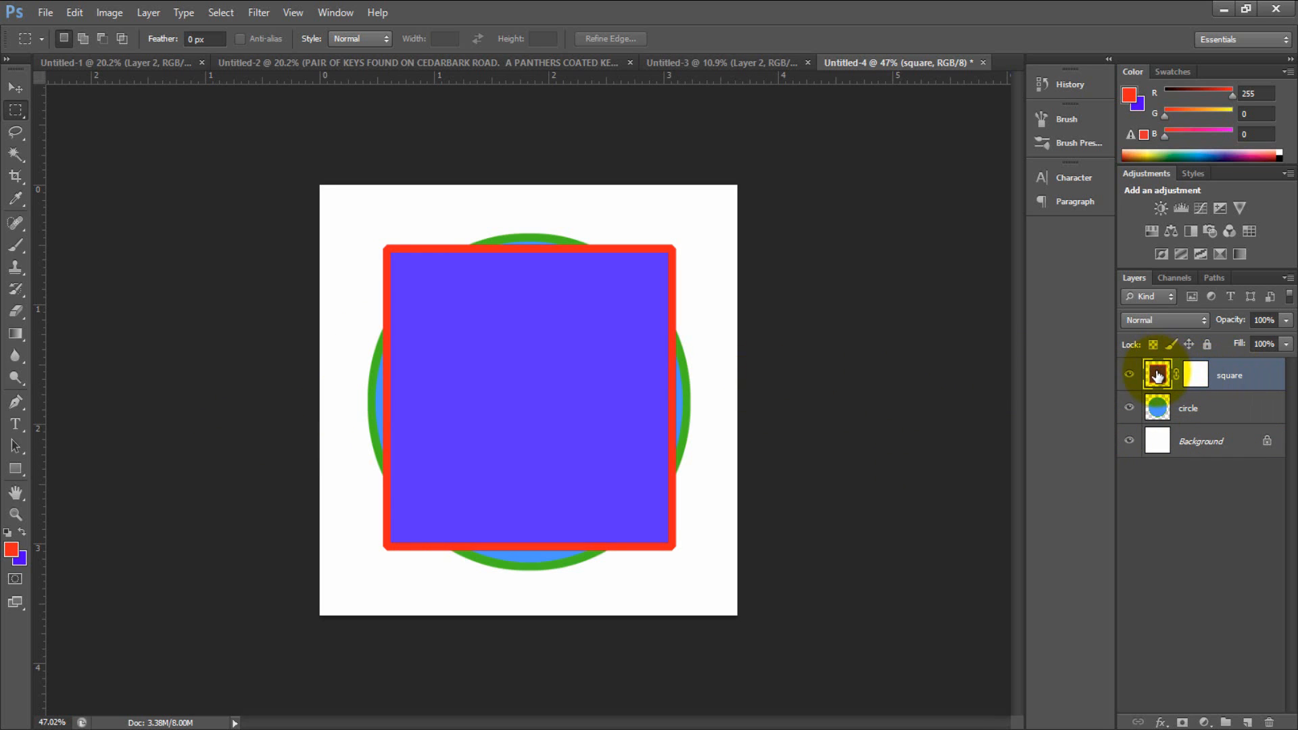
left_click(1195, 378)
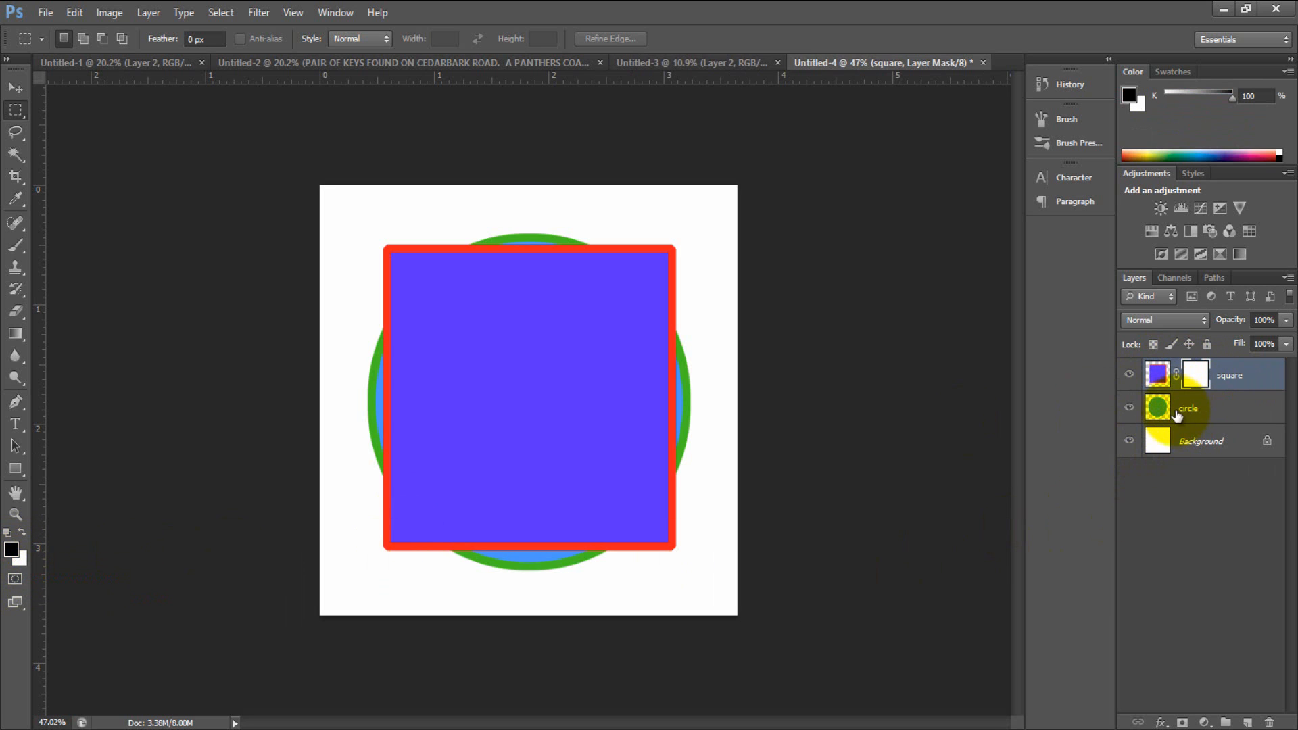
left_click(1156, 376)
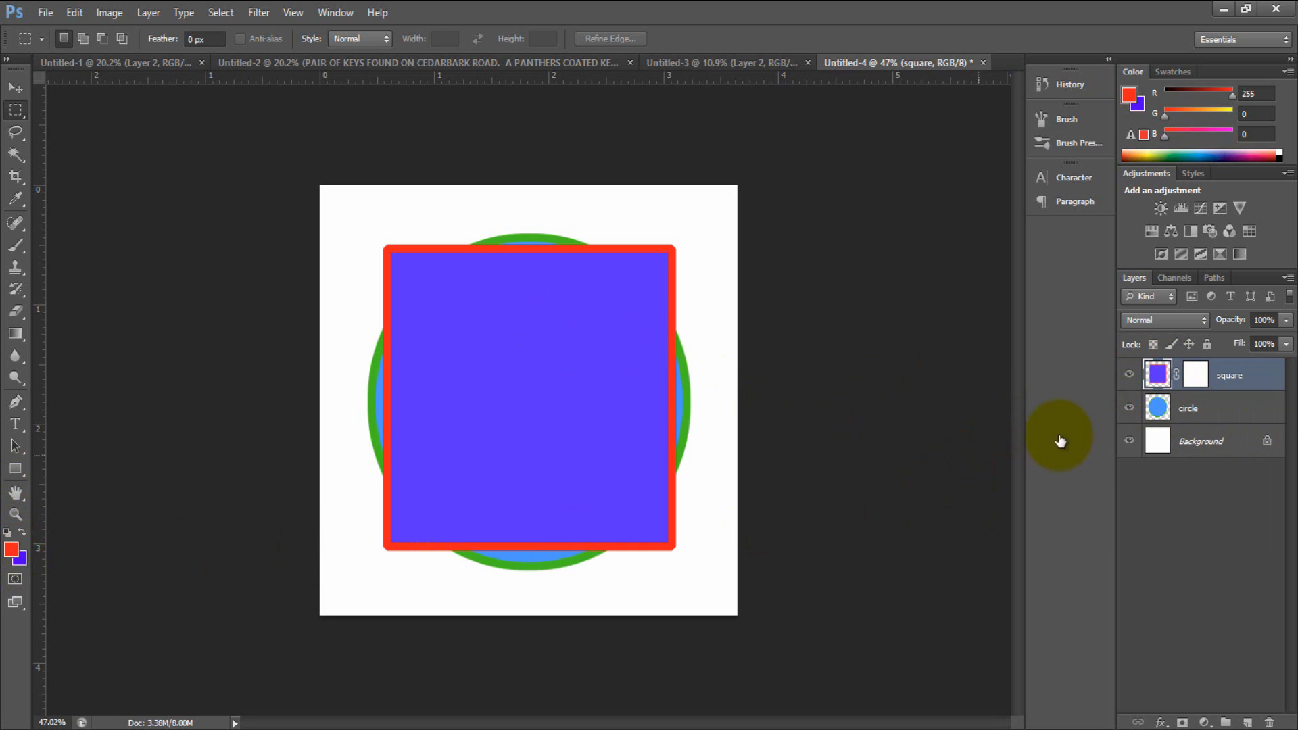
- Target the square's layer mask and set the Brush tool to 69 px, about 74% hardness and 100% opacity
left_click(1197, 374)
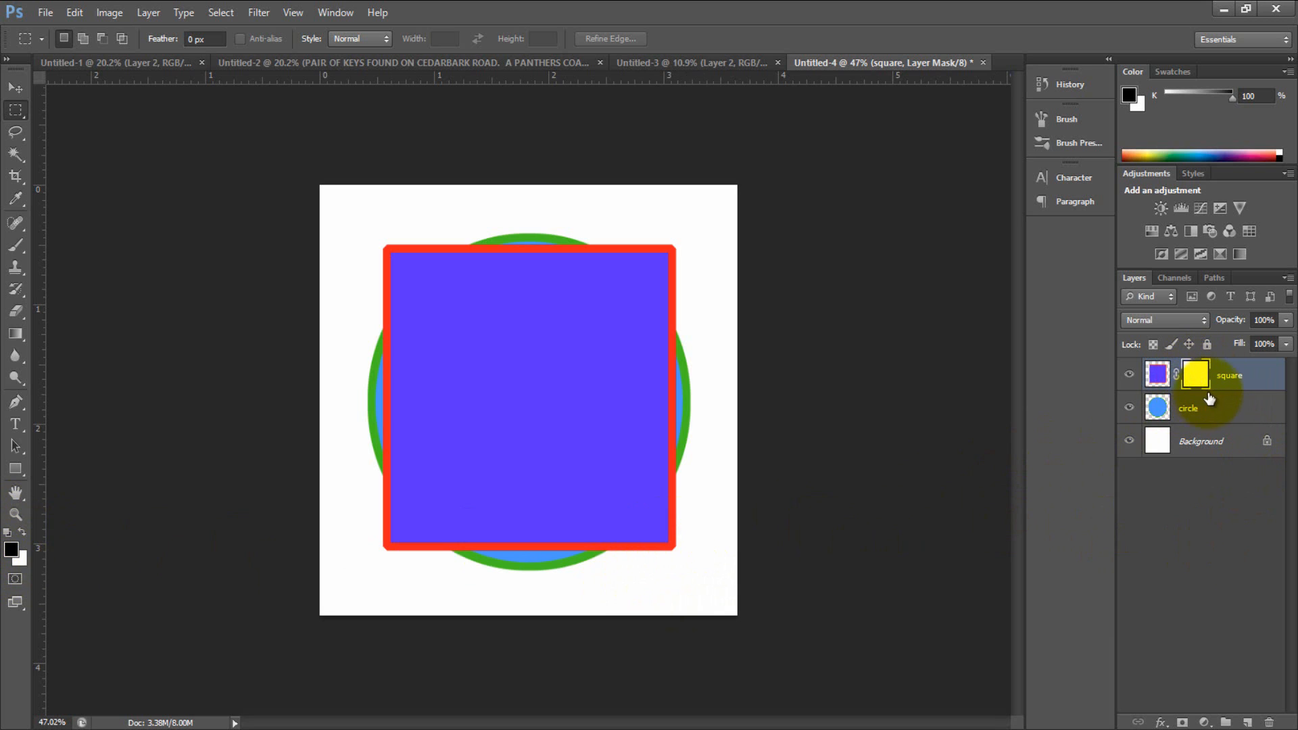
left_click(16, 244)
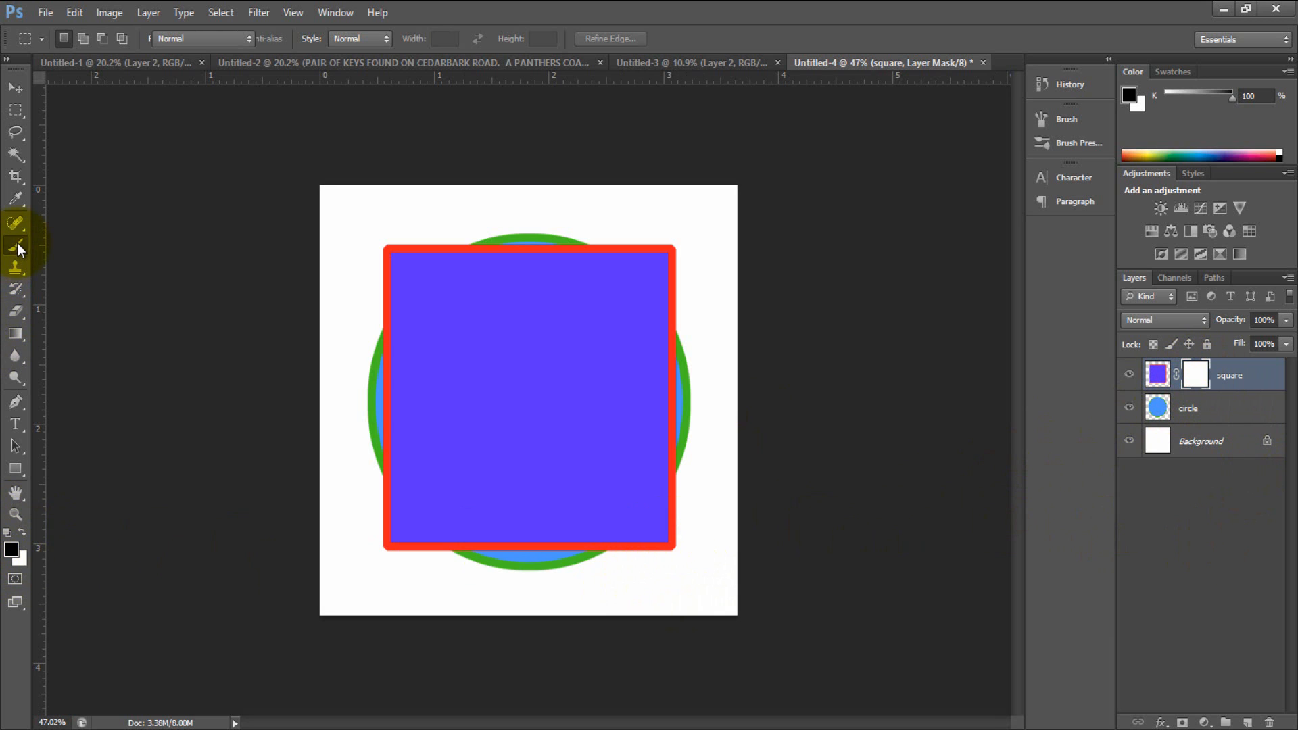
right_click(512, 394)
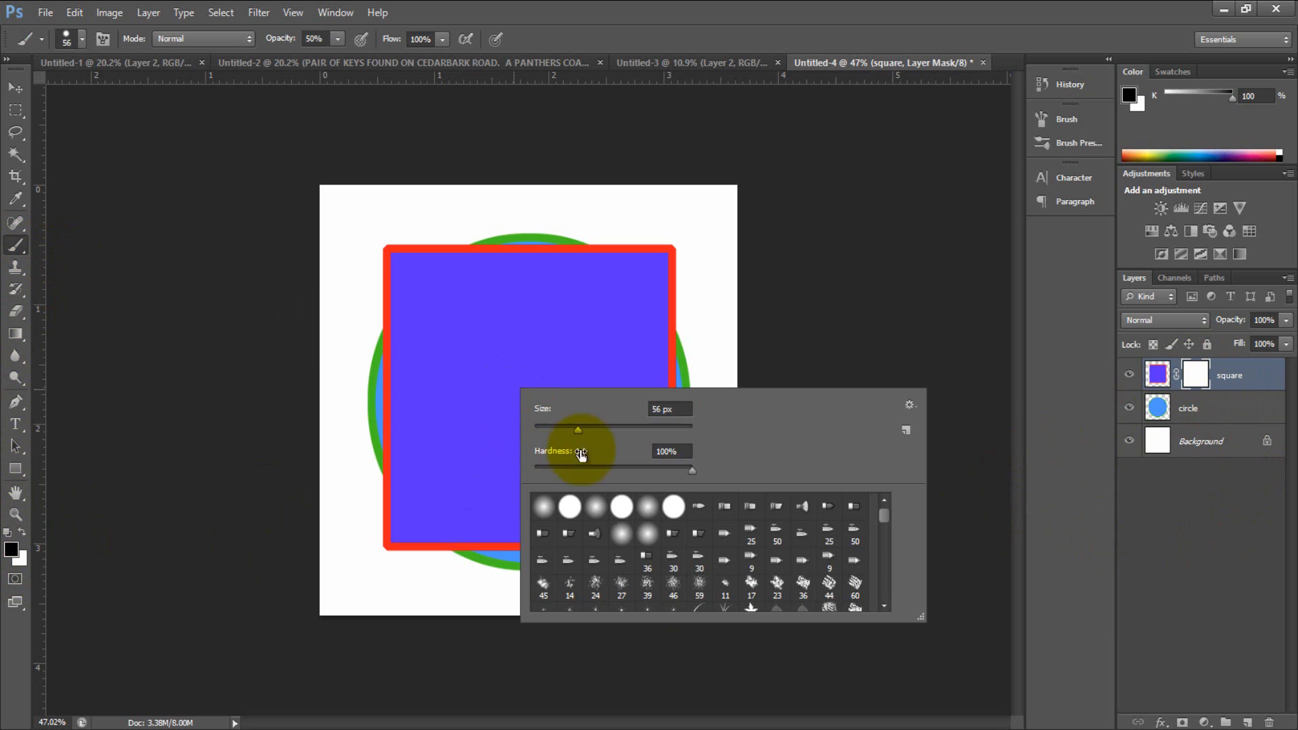
left_click_drag(582, 427, 589, 431)
left_click_drag(691, 471, 655, 477)
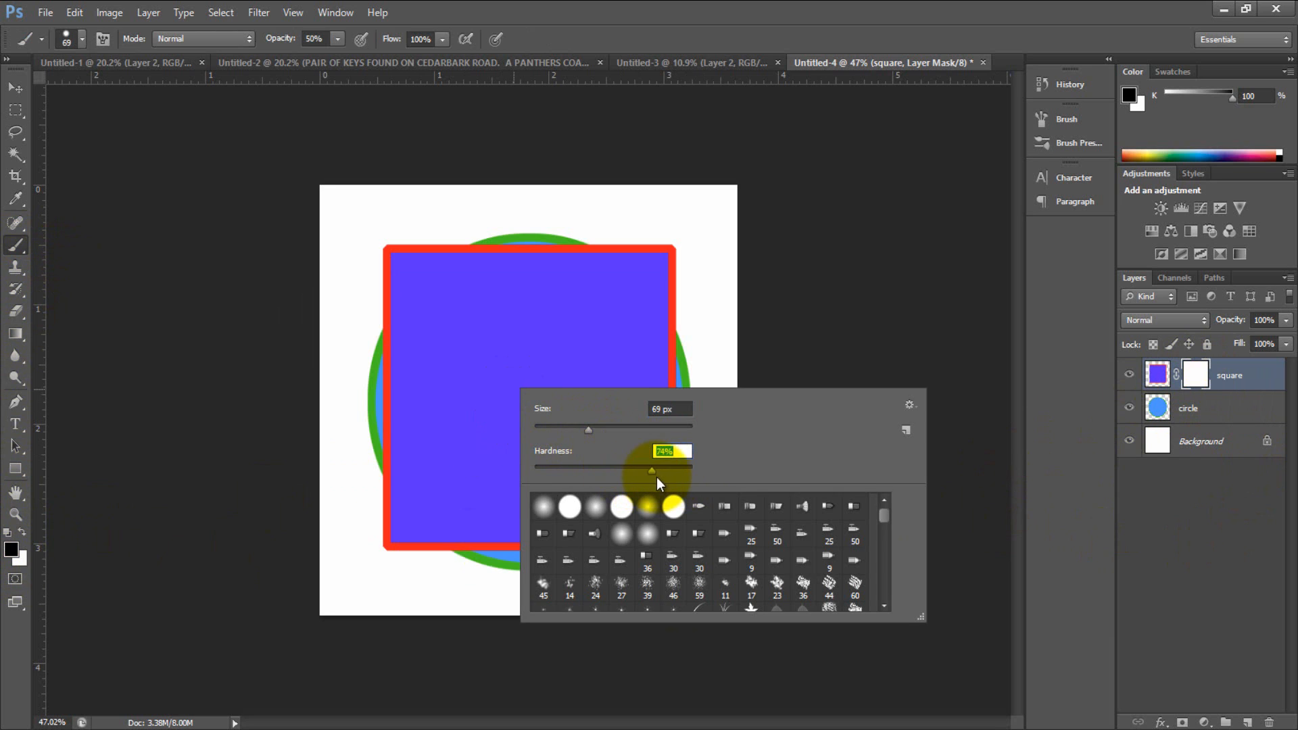
left_click_drag(272, 43, 453, 43)
left_click(558, 33)
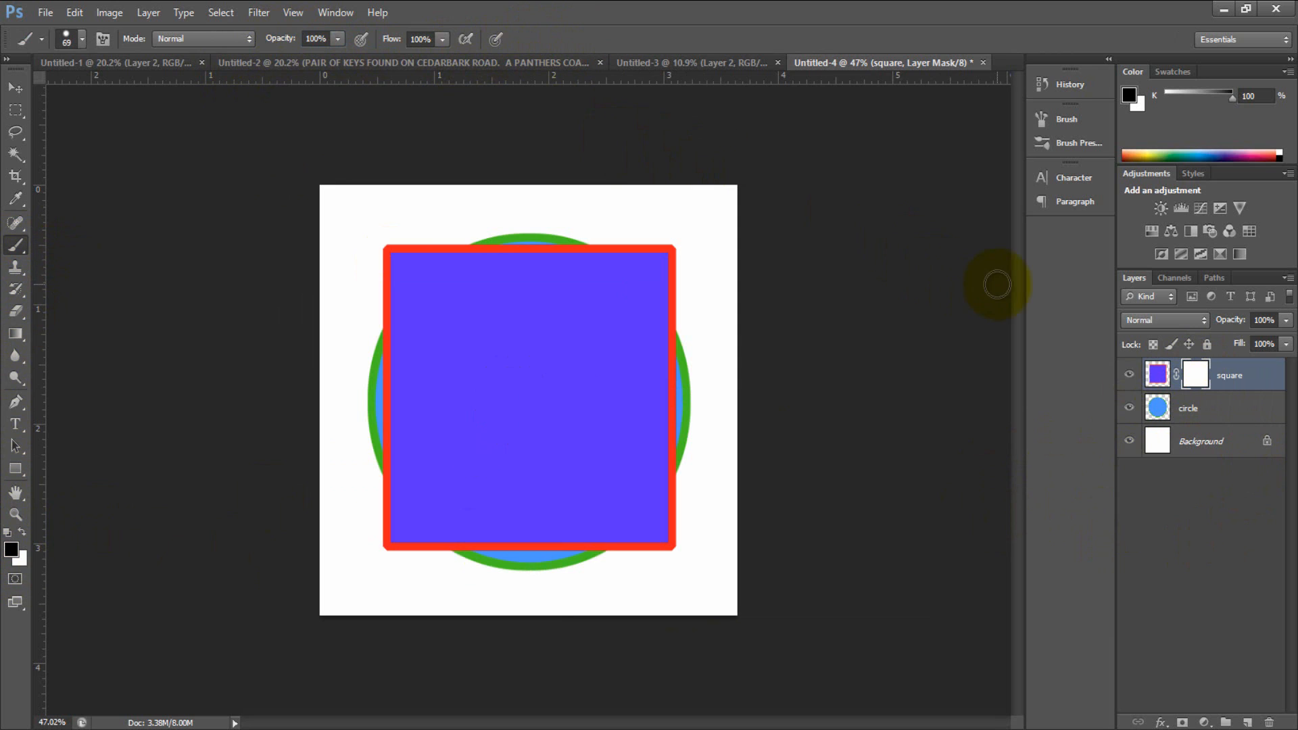
- Paint a black horizontal strip across the middle of the square on its layer mask
left_click(1195, 374)
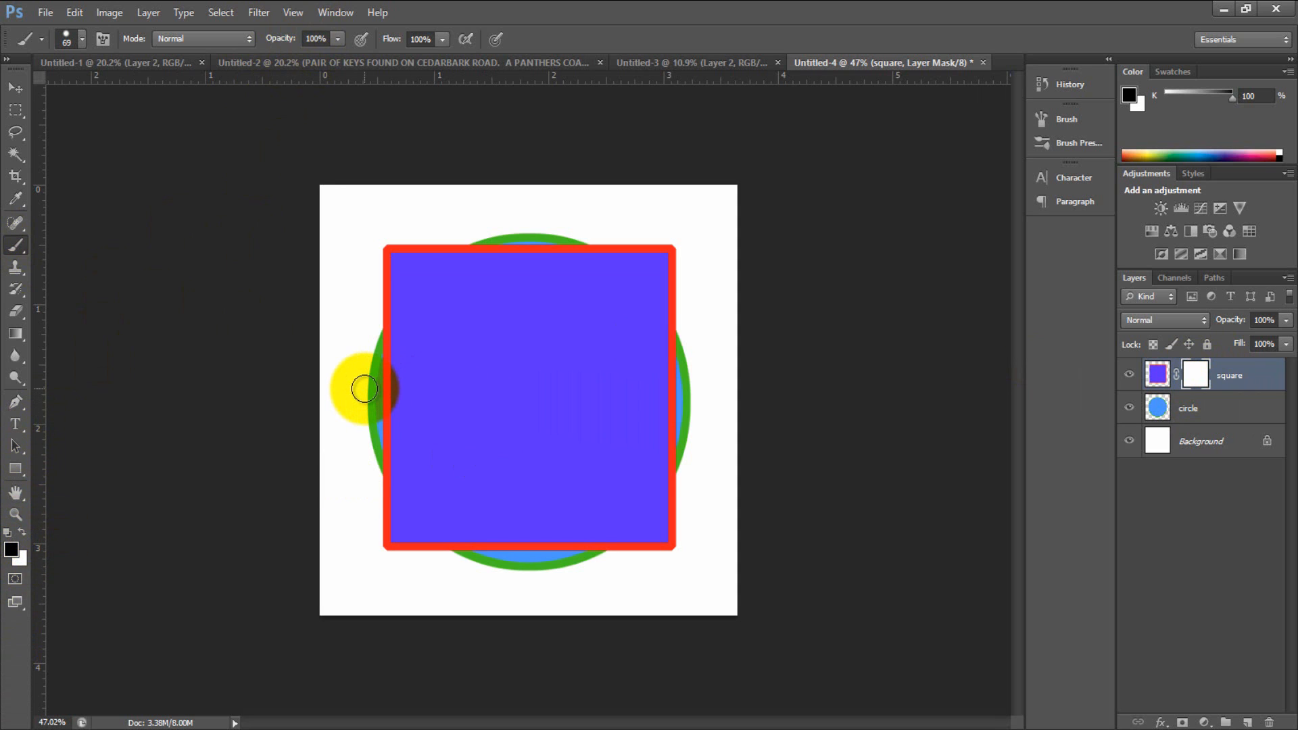
left_click_drag(364, 388, 760, 386)
left_click(607, 379)
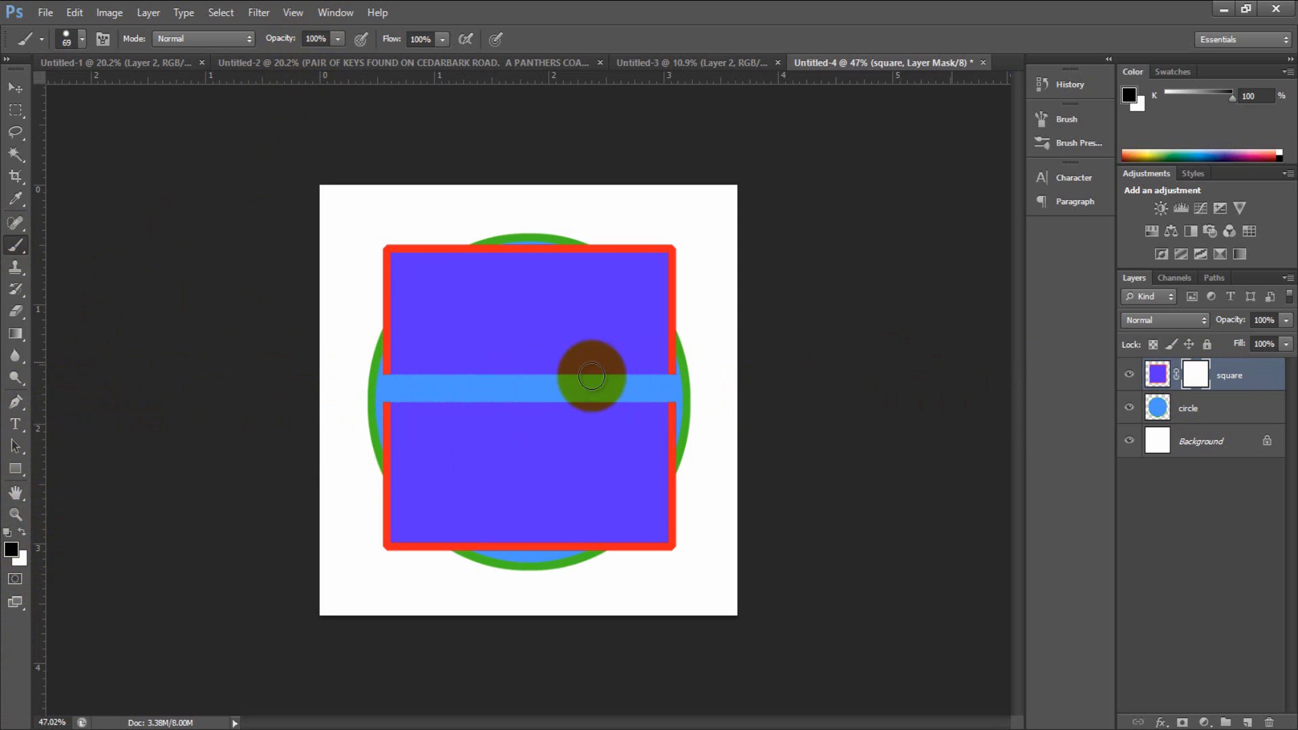
- Paint three black vertical strips down the square on its layer mask, one through the center and one on each side
left_click(1158, 383)
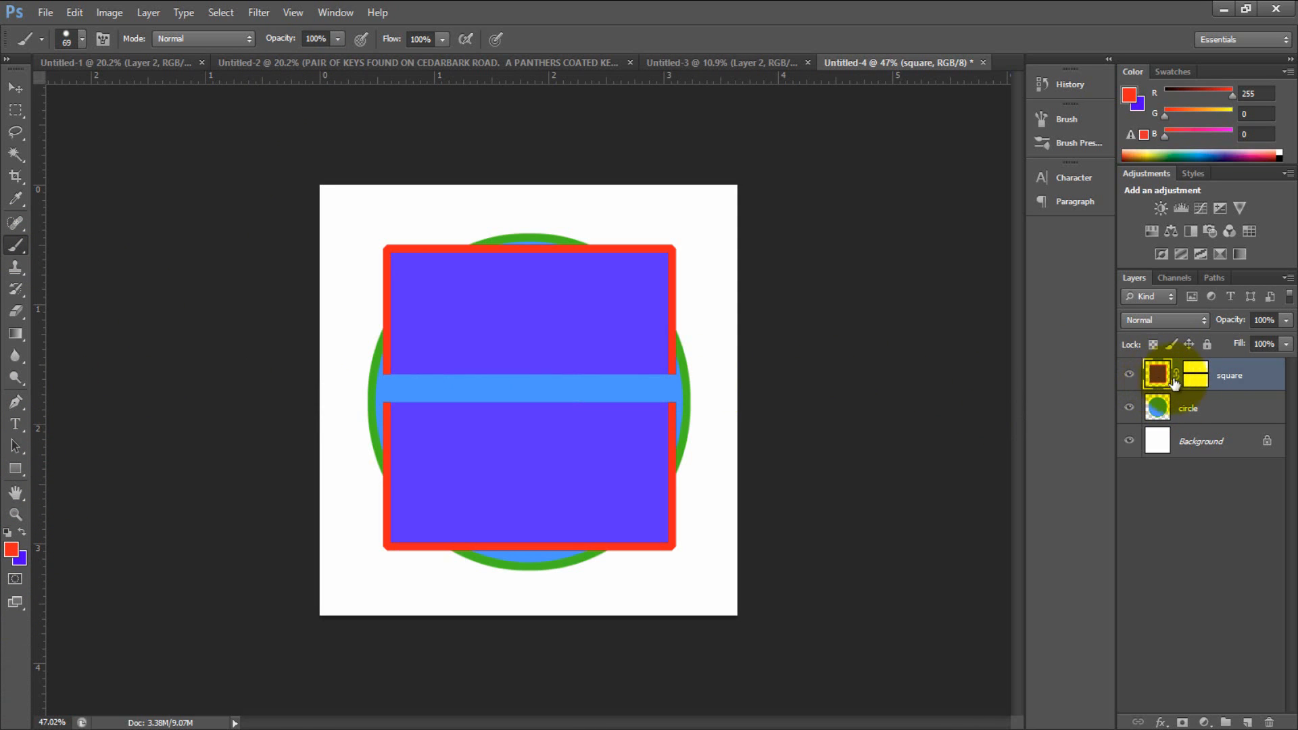
left_click(1197, 379)
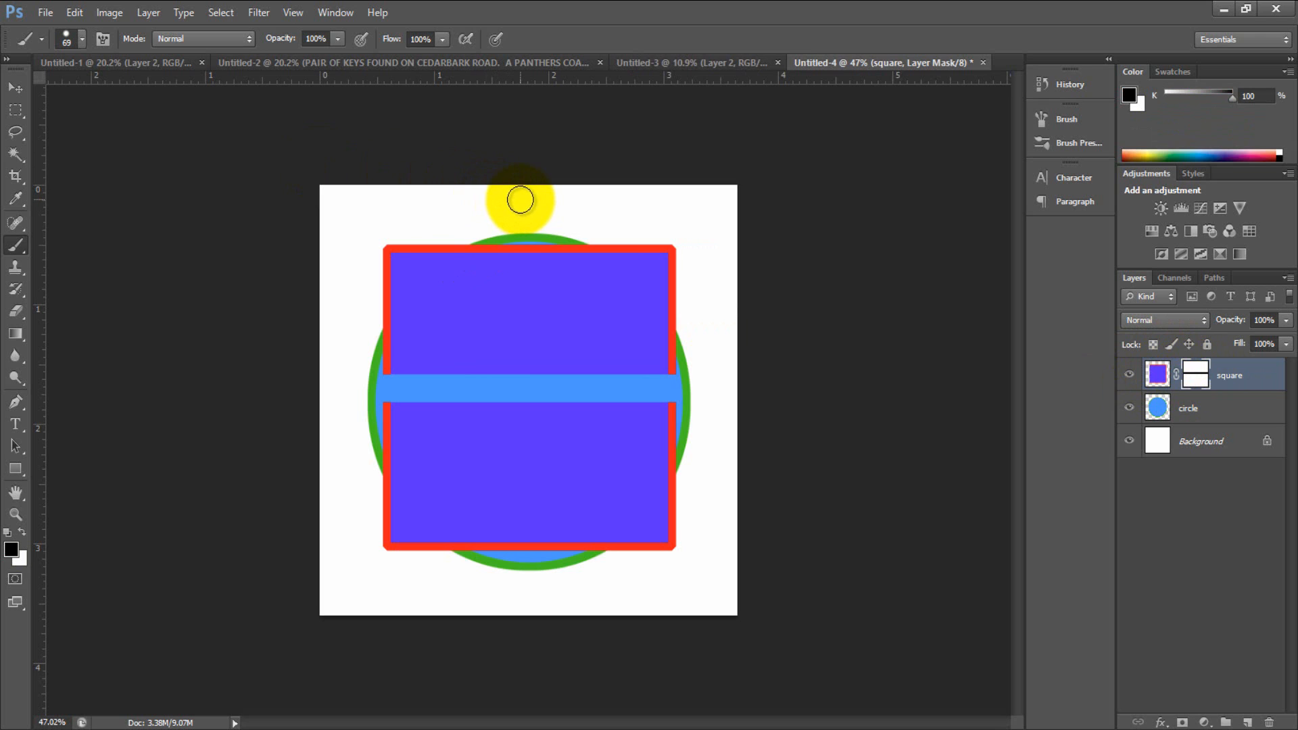
left_click_drag(526, 270, 521, 376)
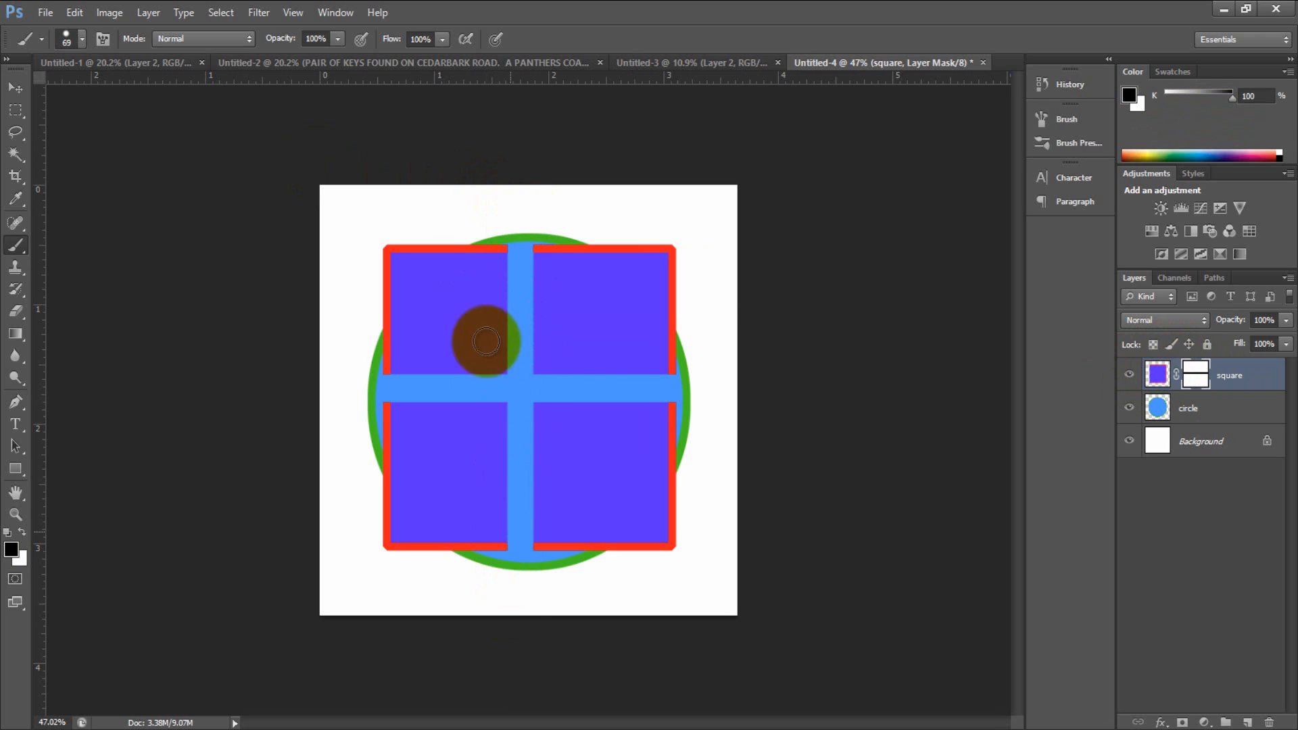
left_click_drag(611, 177, 586, 580)
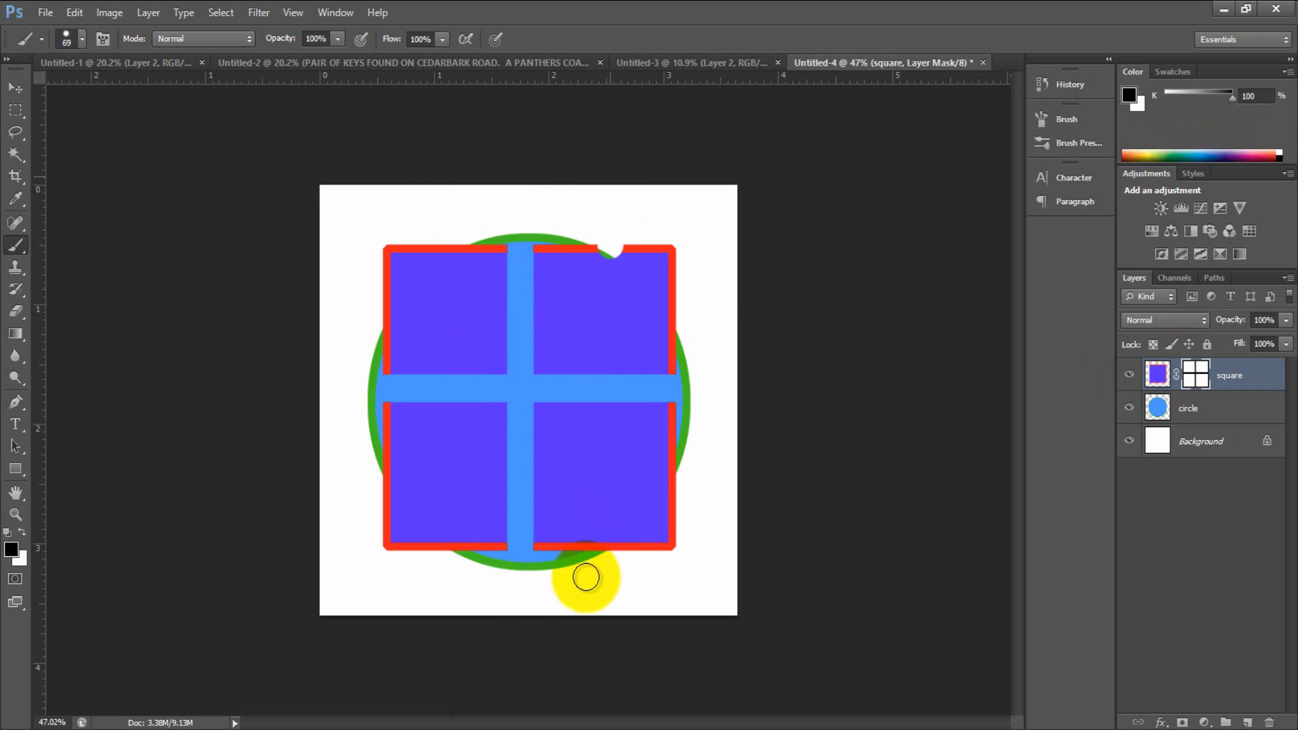
left_click_drag(442, 221, 411, 699)
key("ctrl+z")
left_click_drag(446, 226, 419, 710)
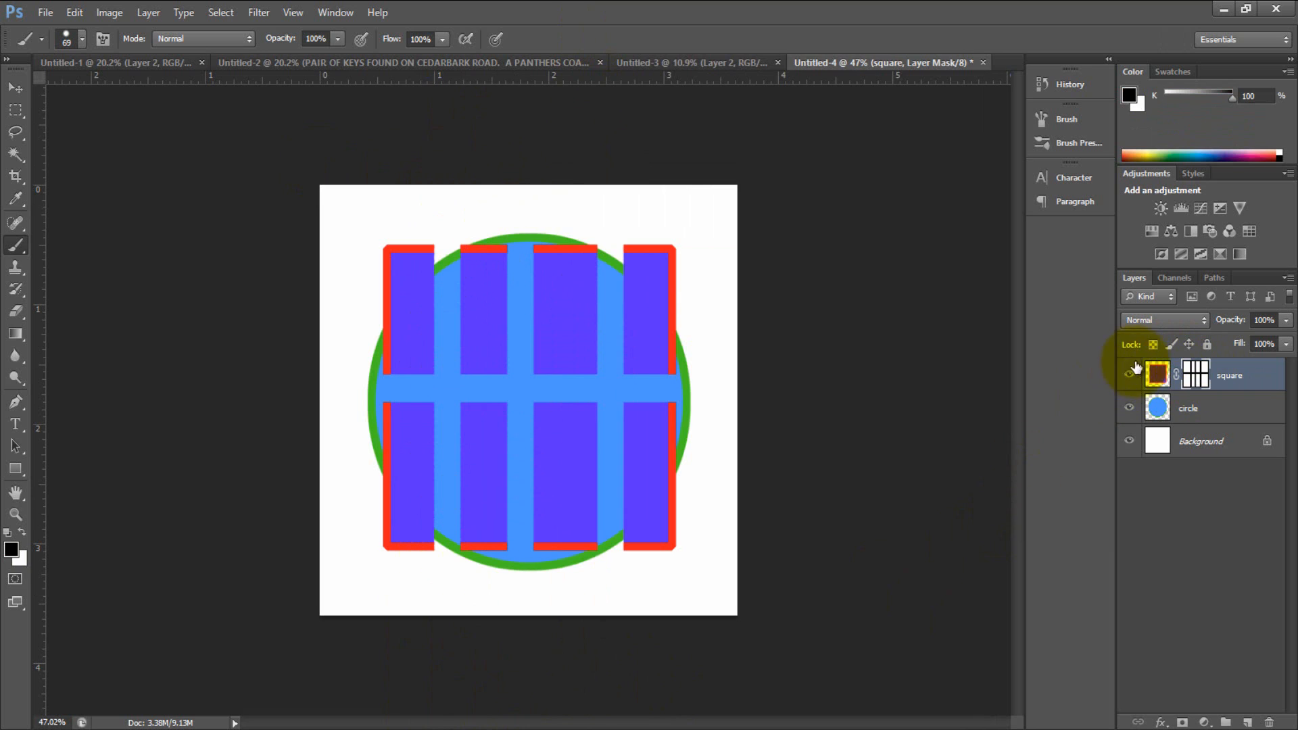
- Move the square together with its linked layer mask slightly to the left over the circle
left_click(1165, 378)
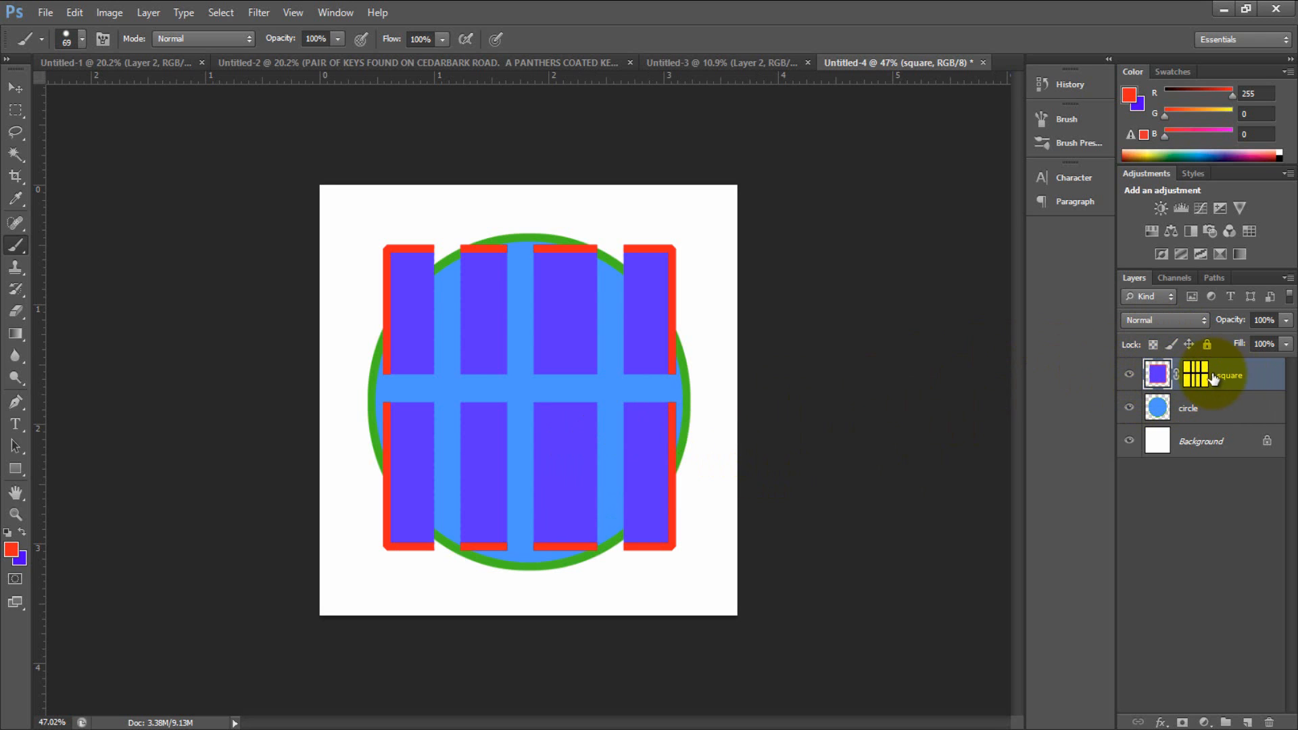
left_click(1190, 380)
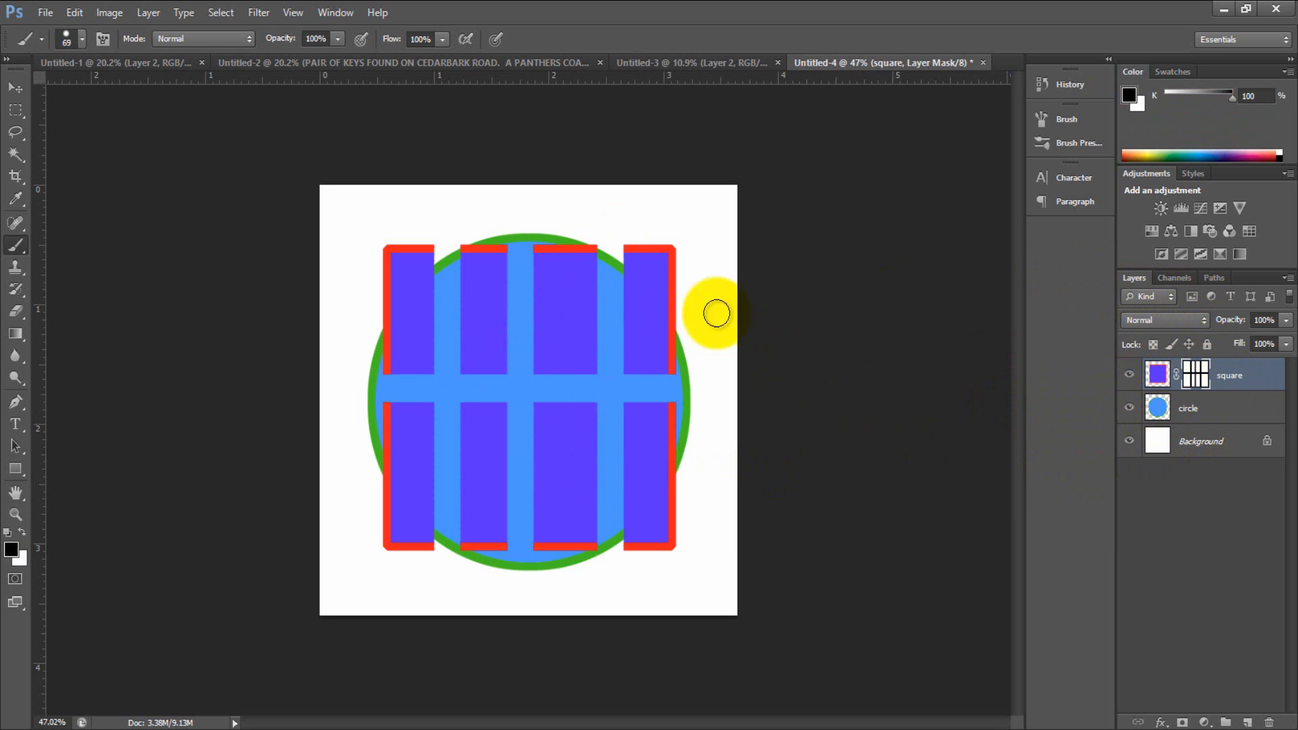
left_click(17, 90)
mouse_move(429, 409)
left_mouse_down()
mouse_move(550, 371)
mouse_move(676, 418)
mouse_move(362, 406)
mouse_move(507, 400)
mouse_move(415, 404)
left_mouse_up()
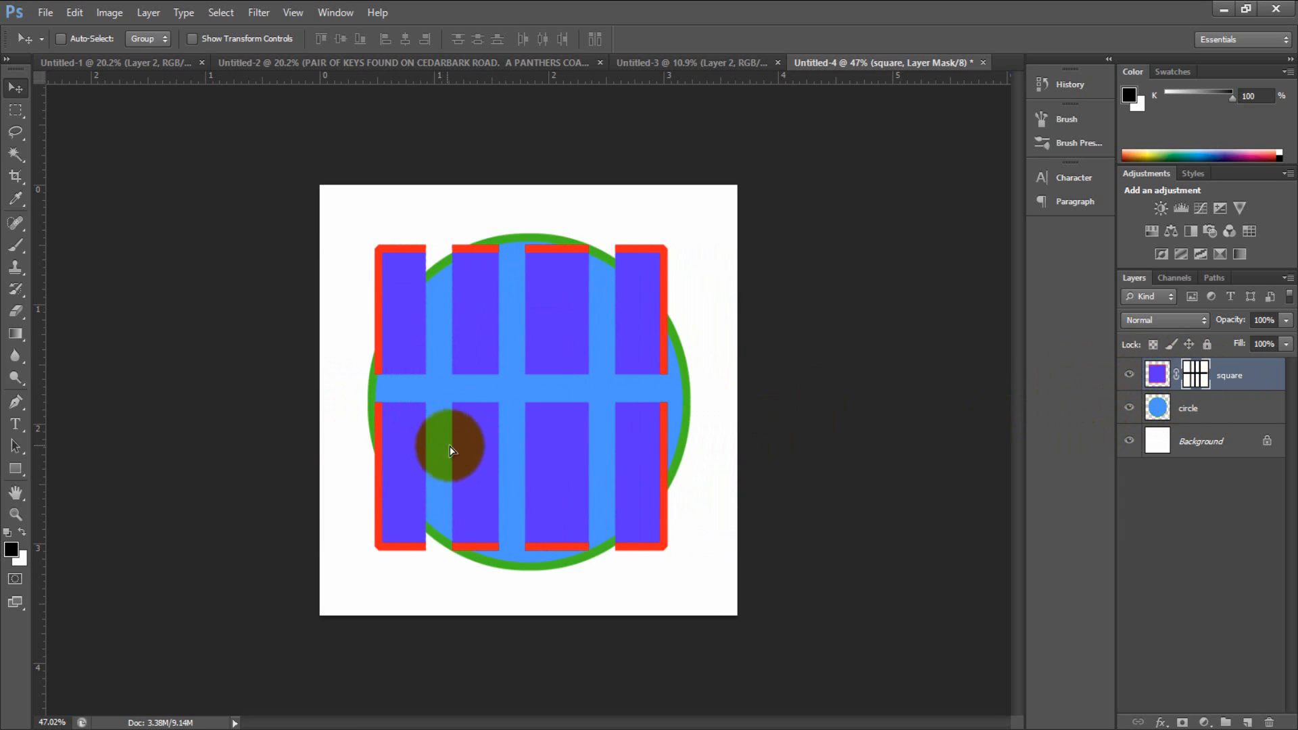
left_click_drag(452, 450, 446, 414)
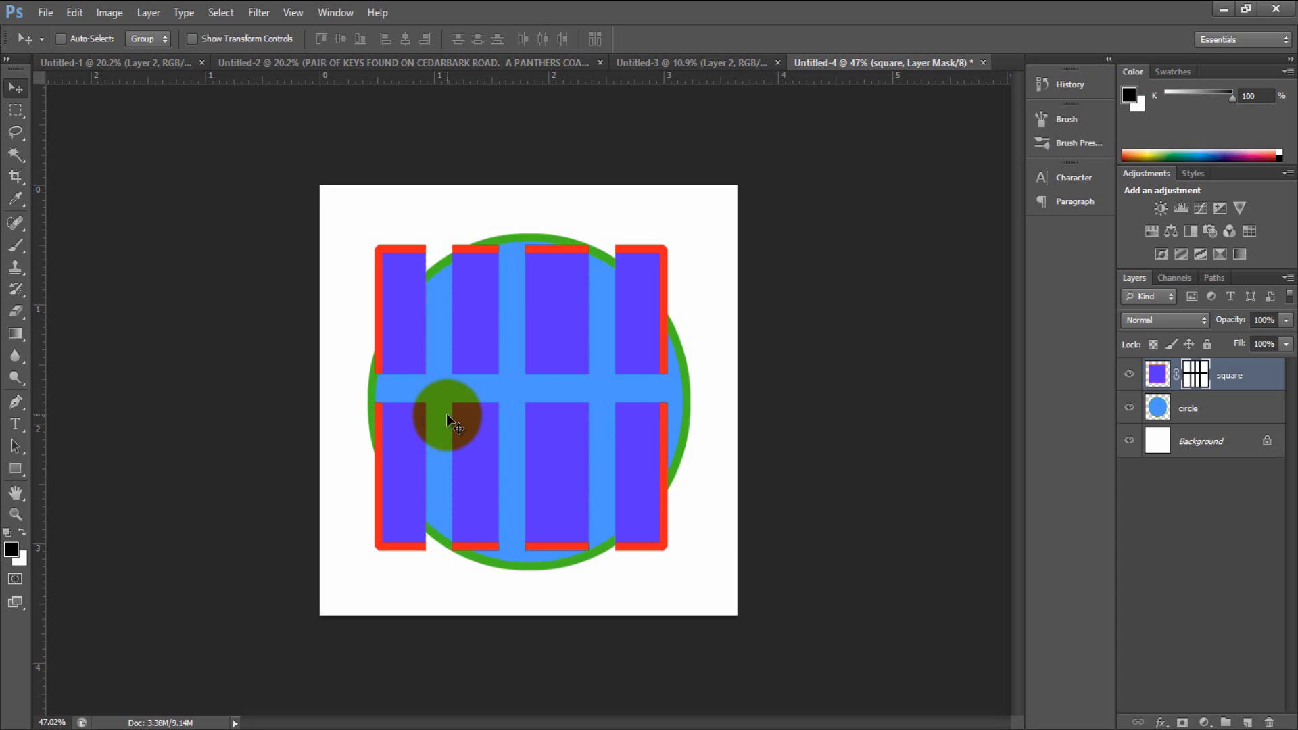
- Try a short blue brush stroke on the square layer's own pixels instead of its mask, and undo it
left_click(1158, 380)
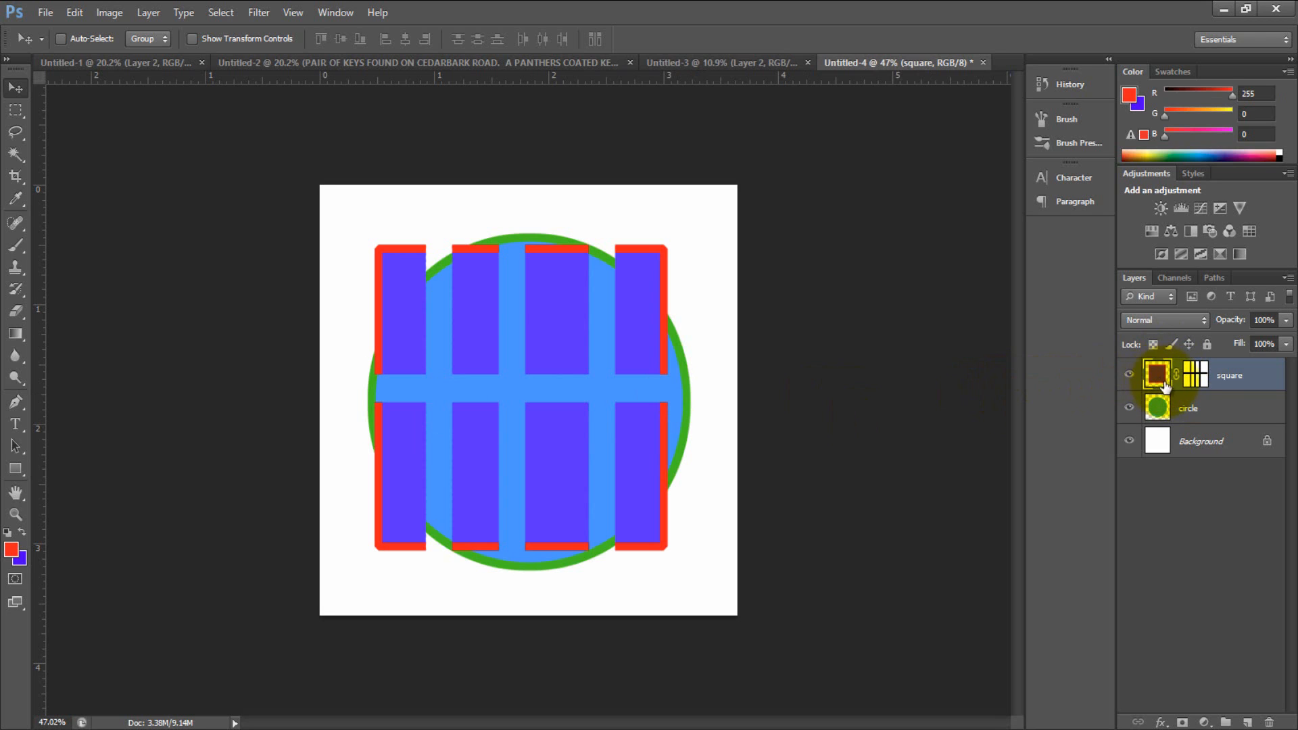
left_click(13, 244)
left_click(22, 533)
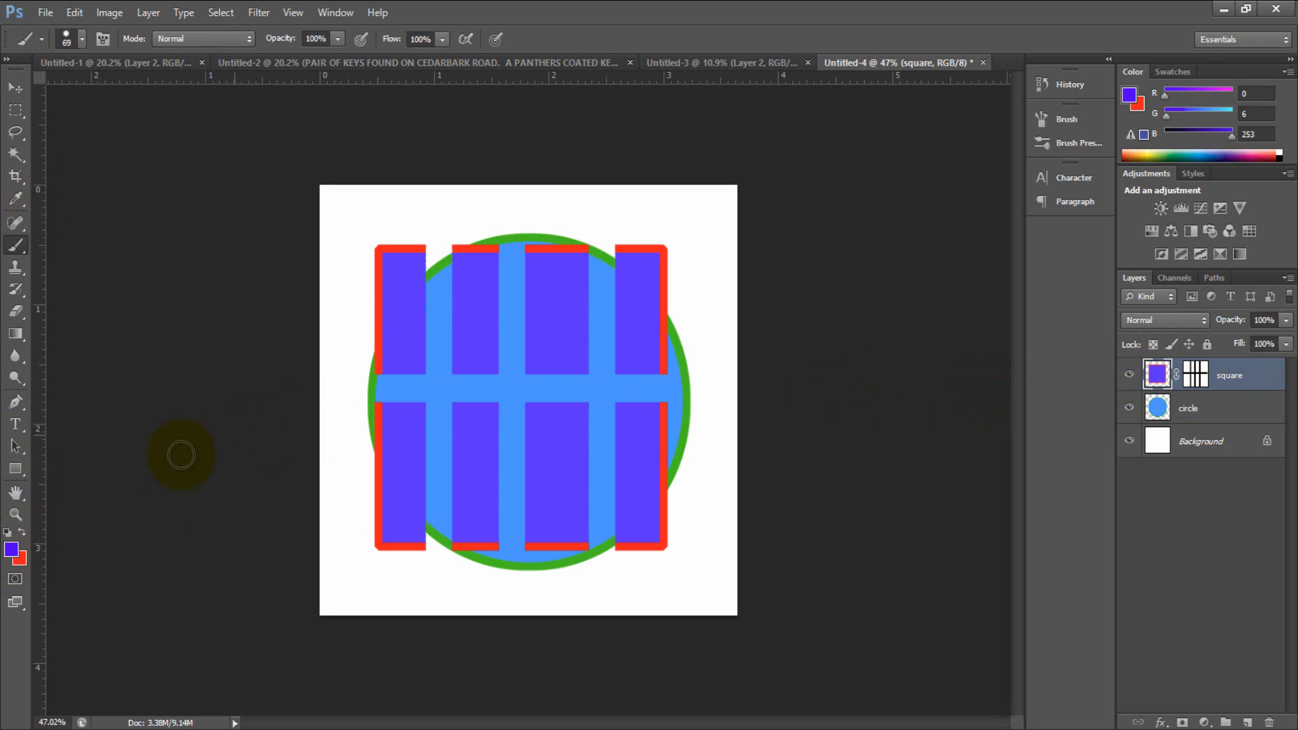
left_click_drag(414, 451, 428, 356)
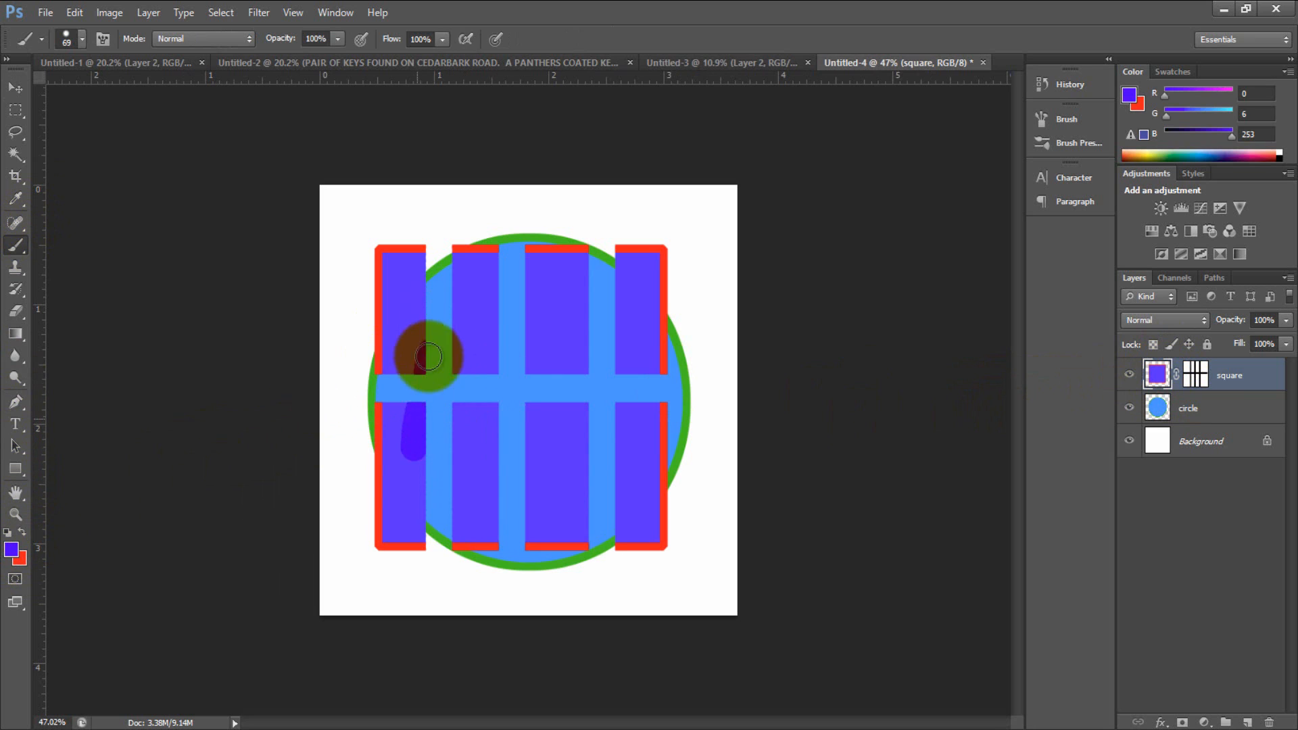
key("ctrl+z")
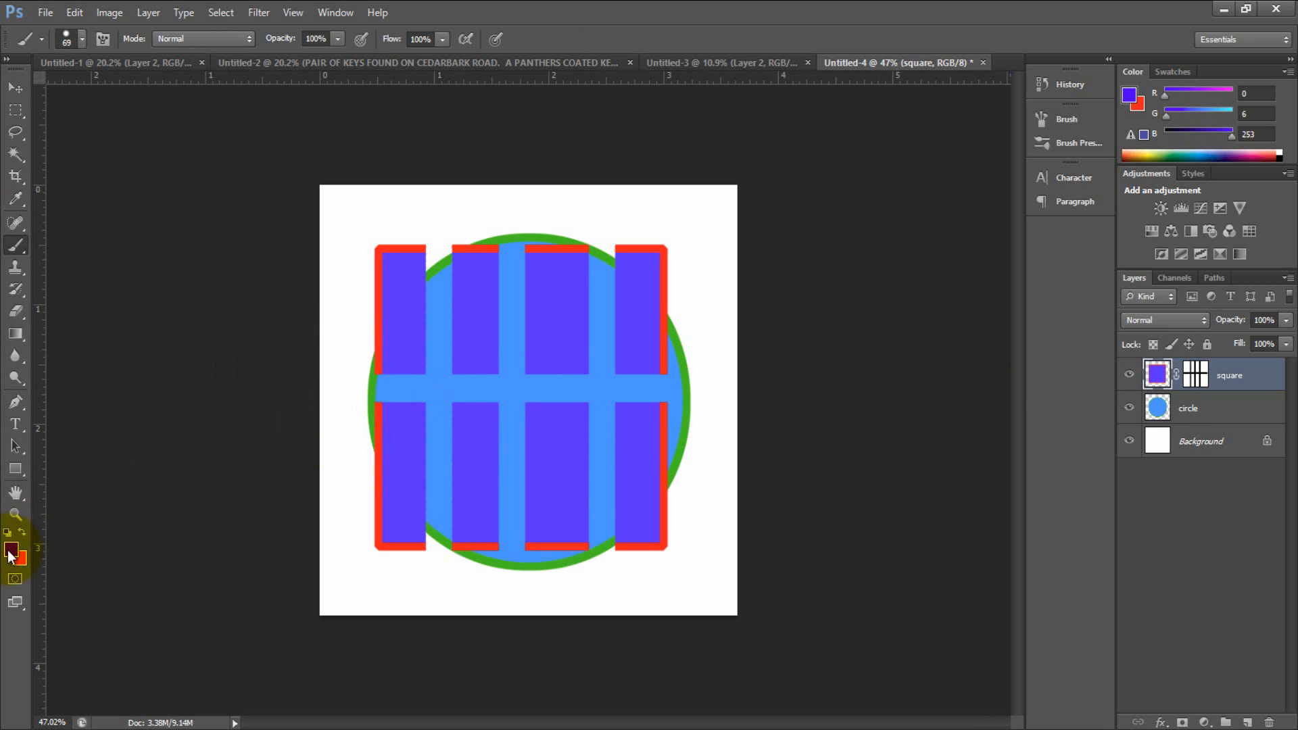
- Set the foreground color to black and brush over the whole square on the layer's own pixels
left_click(5, 552)
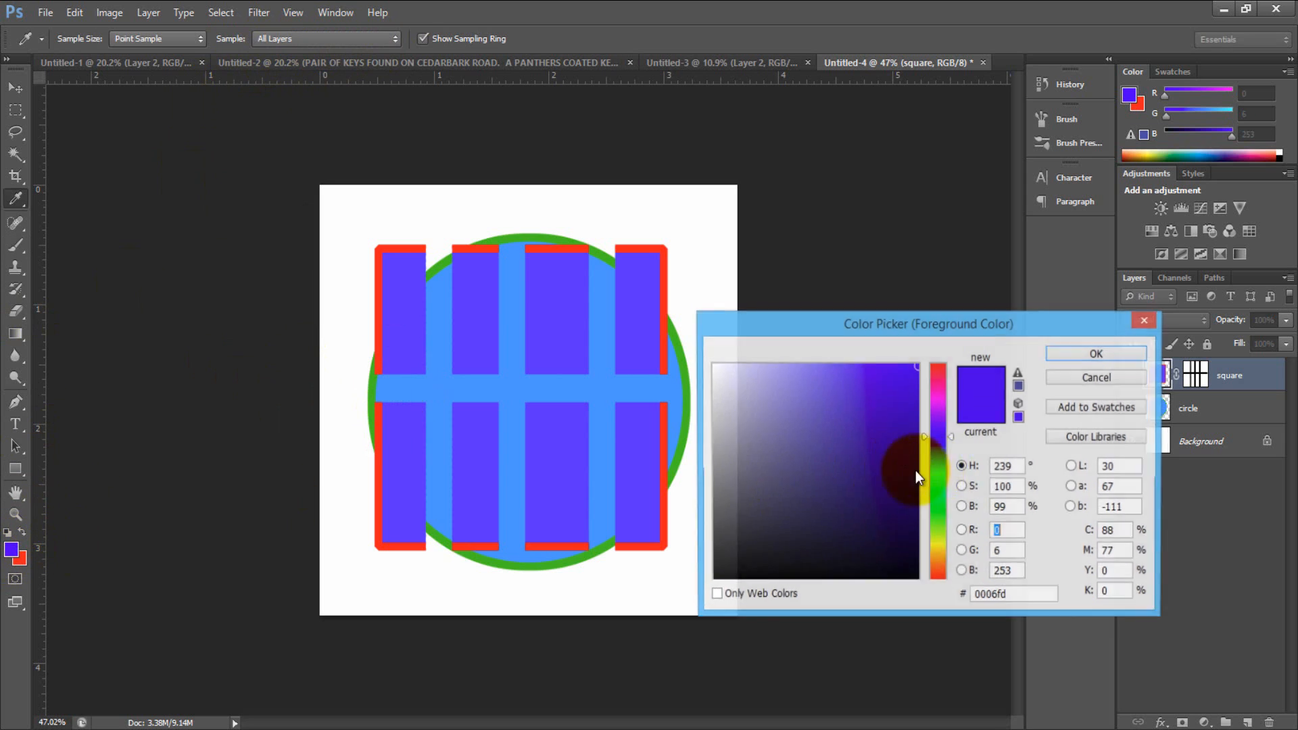
left_click(715, 581)
left_click(1103, 353)
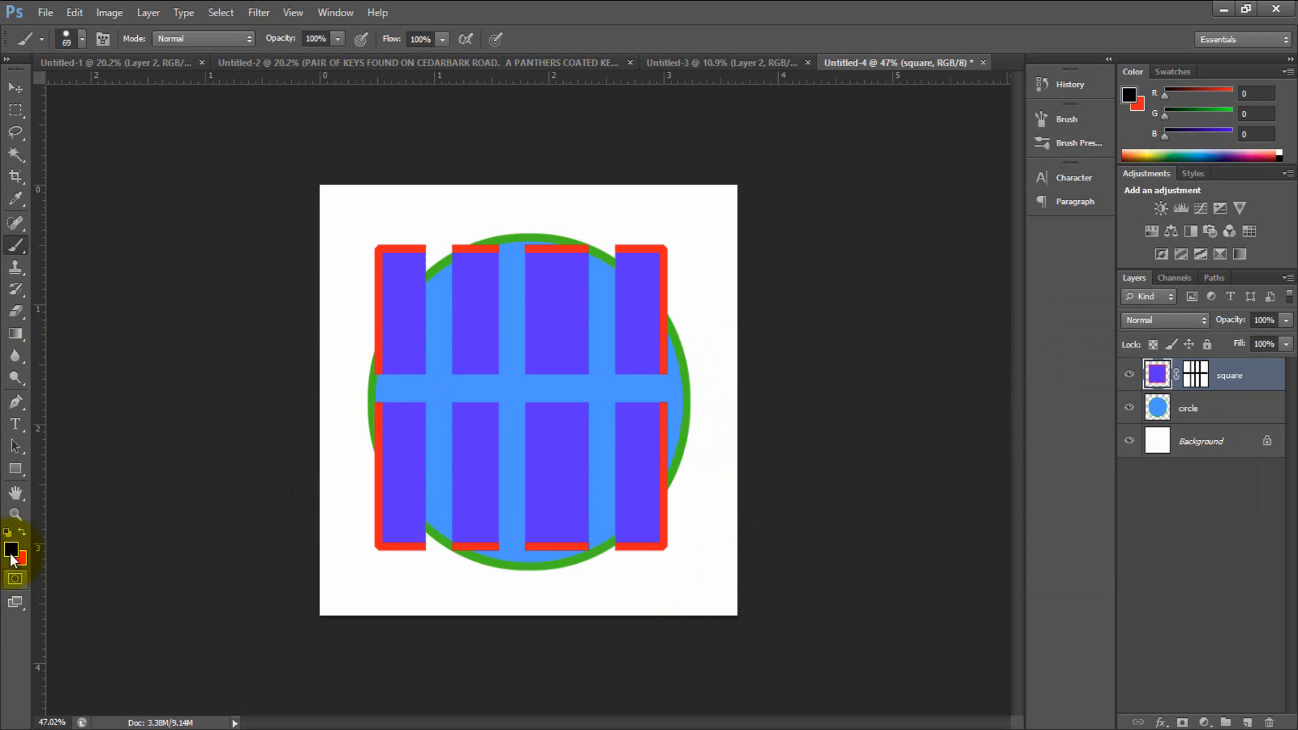
mouse_move(396, 307)
left_mouse_down()
mouse_move(768, 324)
mouse_move(377, 318)
mouse_move(699, 263)
mouse_move(156, 327)
mouse_move(573, 368)
mouse_move(367, 401)
mouse_move(768, 399)
mouse_move(493, 457)
mouse_move(613, 480)
mouse_move(377, 499)
mouse_move(298, 550)
mouse_move(713, 498)
mouse_move(690, 439)
left_mouse_up()
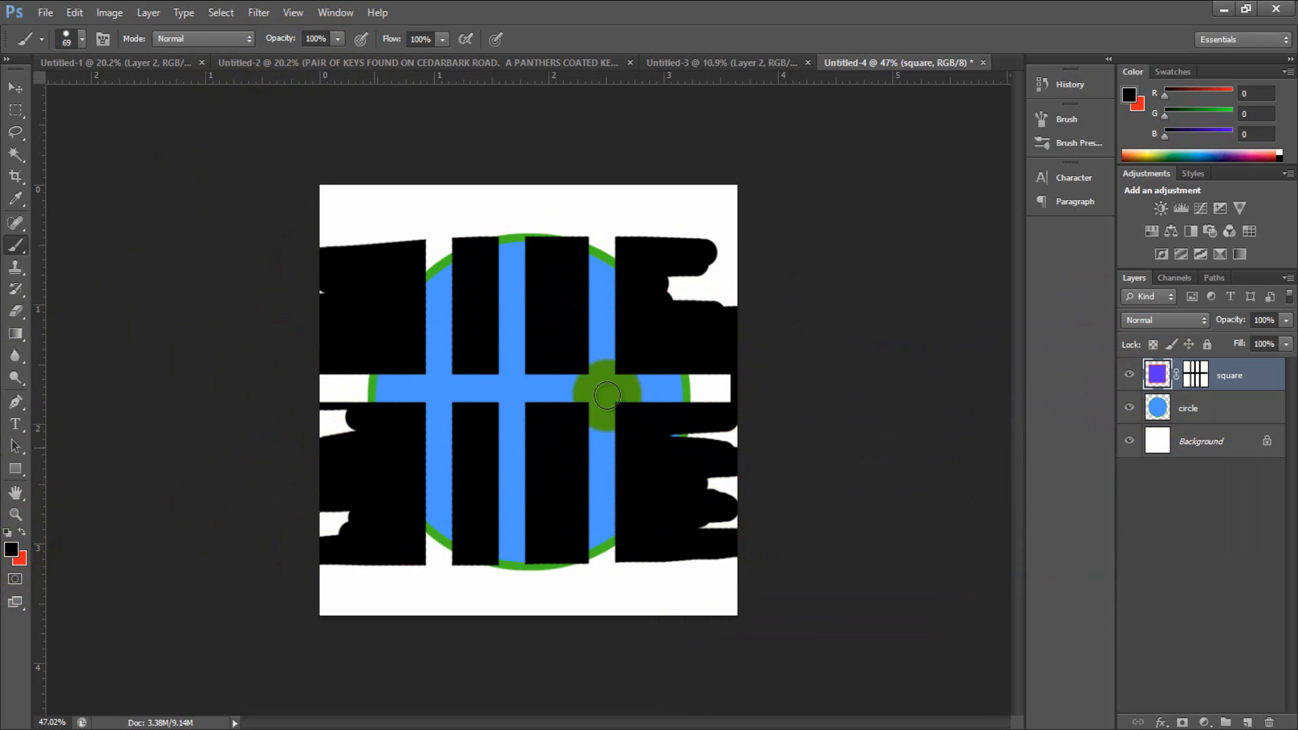
mouse_move(607, 396)
left_mouse_down()
mouse_move(759, 399)
mouse_move(691, 410)
mouse_move(663, 445)
left_mouse_up()
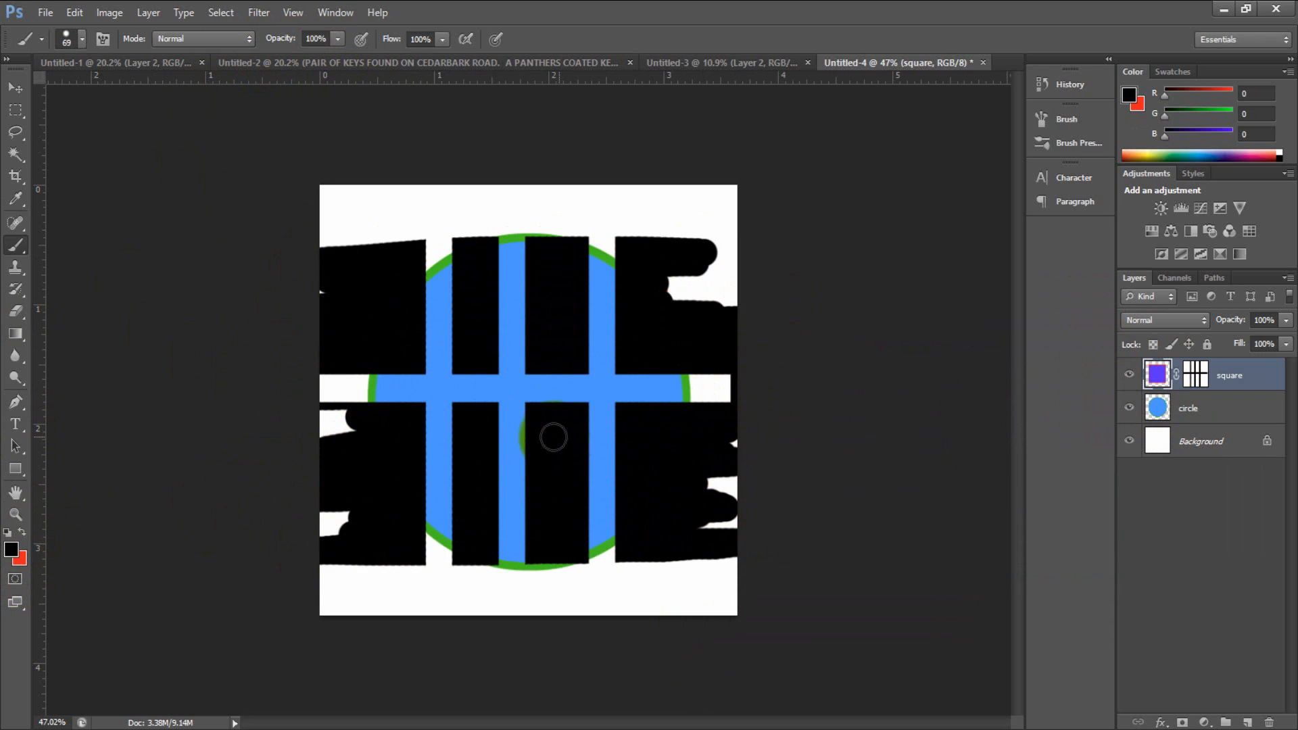
- Compare the square's layer and mask thumbnails, and undo the black painting on the layer's pixels
left_click(1144, 384)
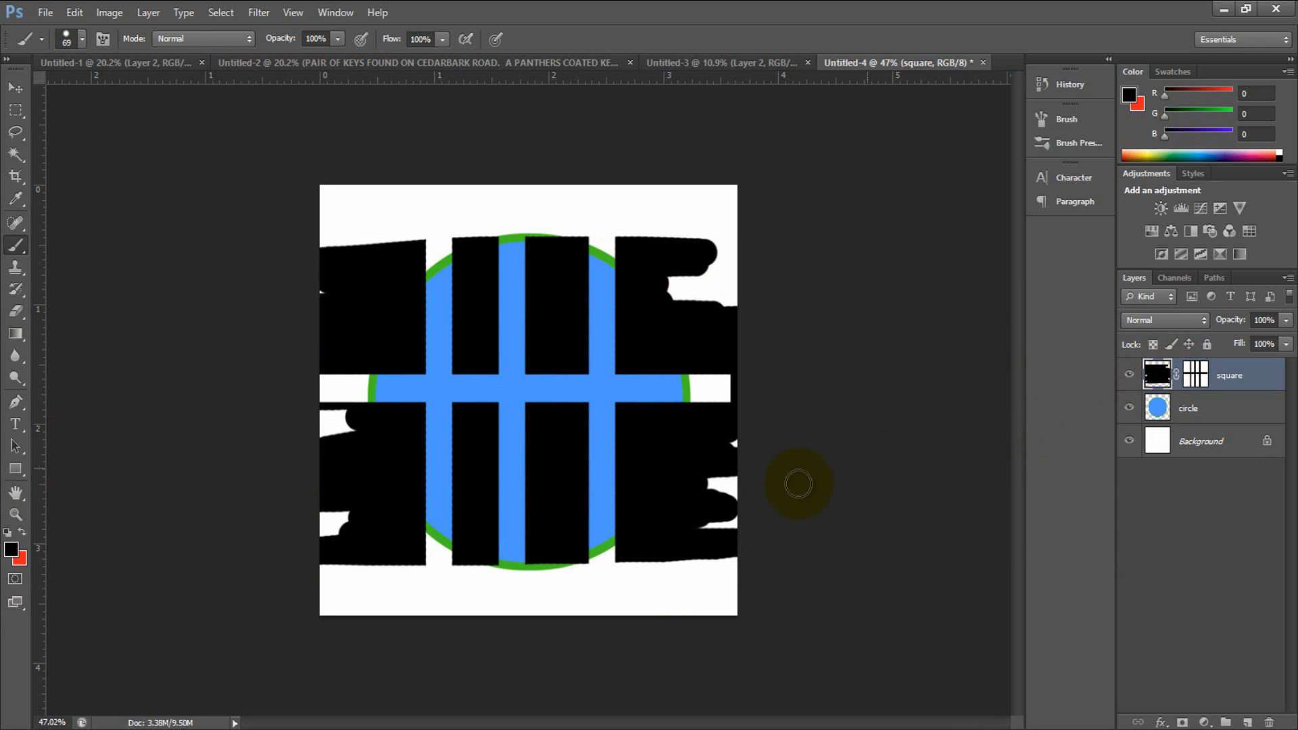
left_click(1196, 383)
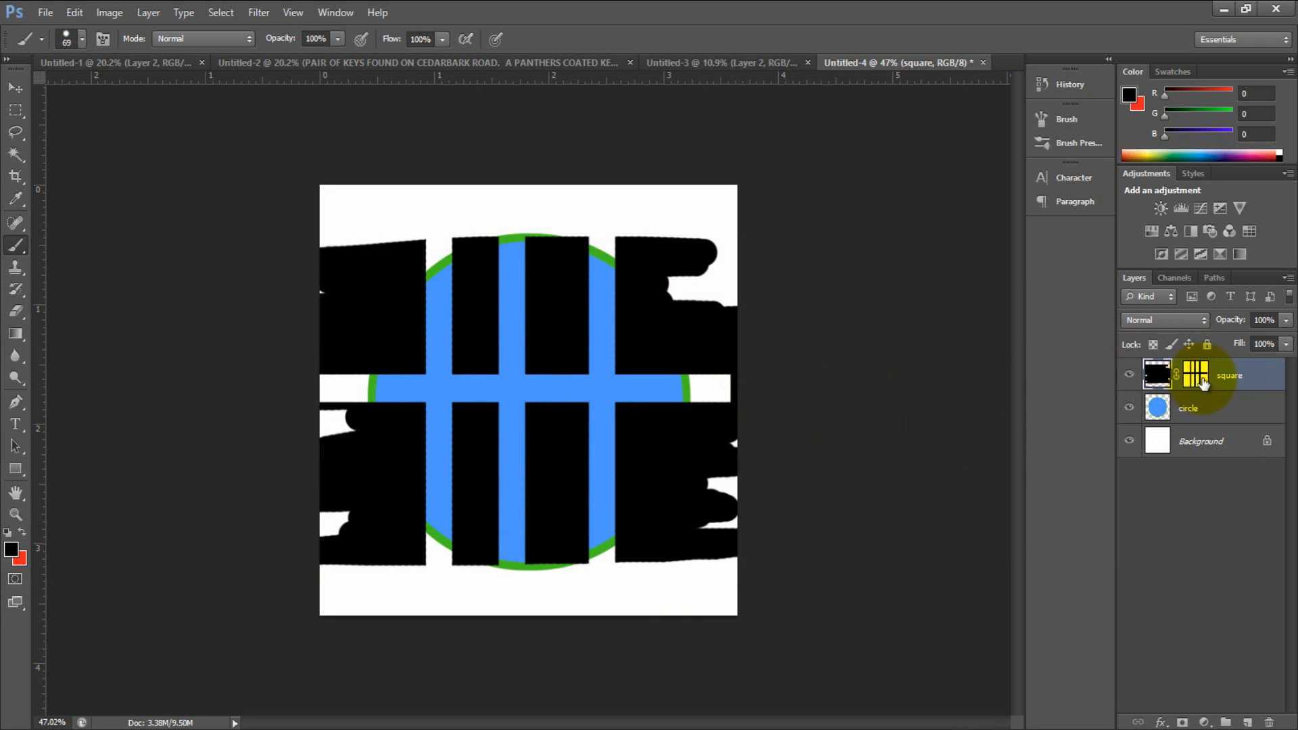
left_click(1160, 377)
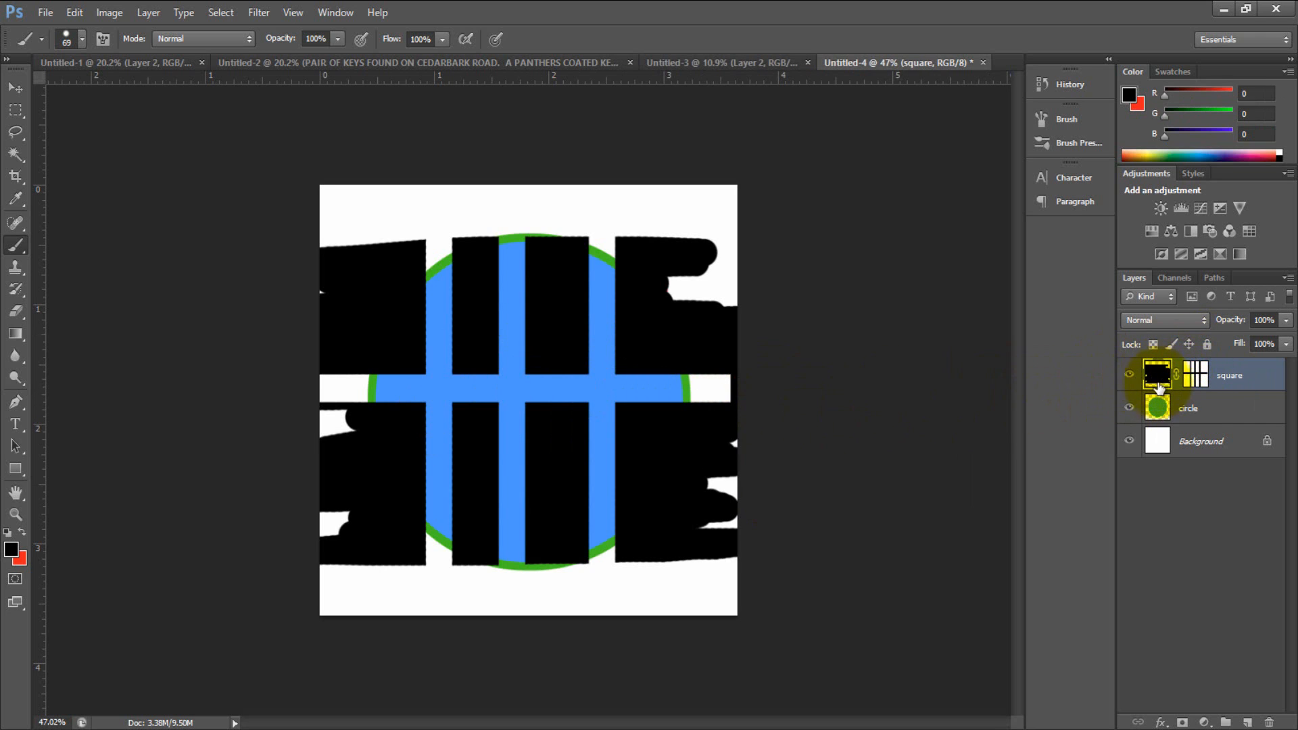
key("ctrl+z")
- Target the square's layer mask and paint white over all the black strips to restore the full square
left_click(1193, 377)
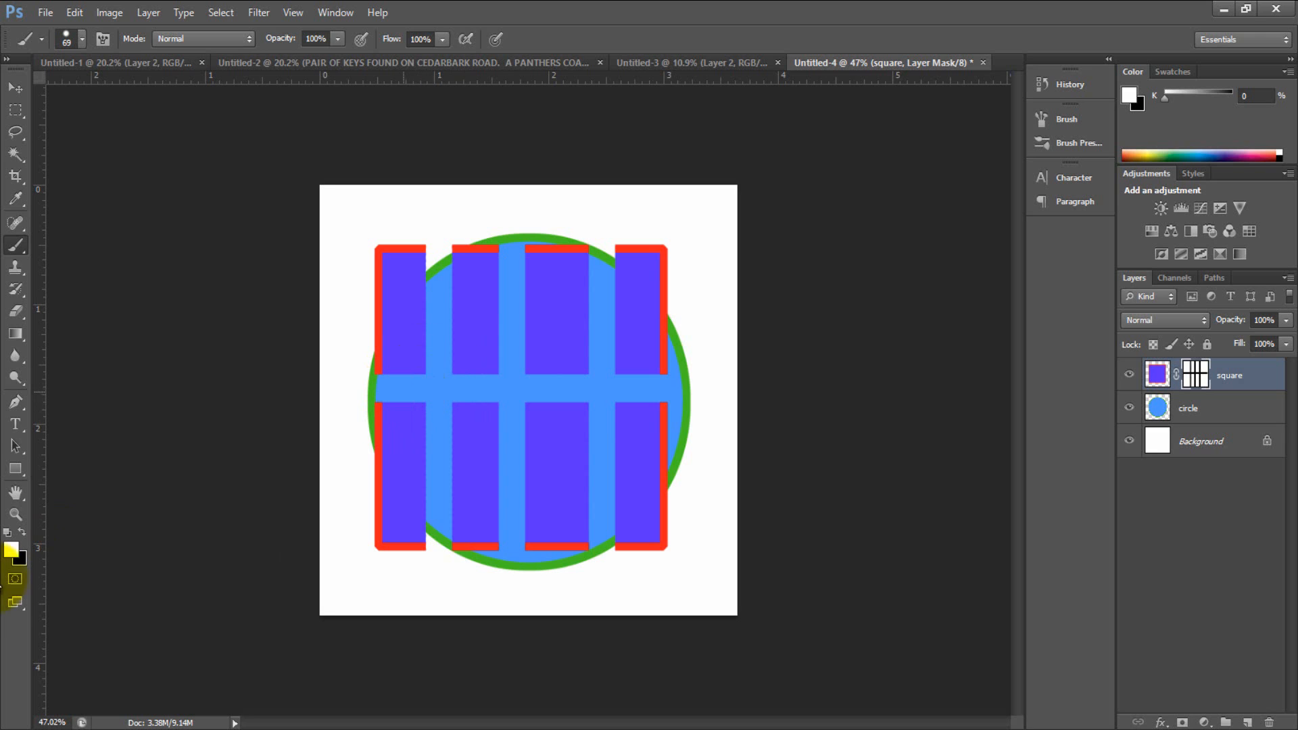
key("d")
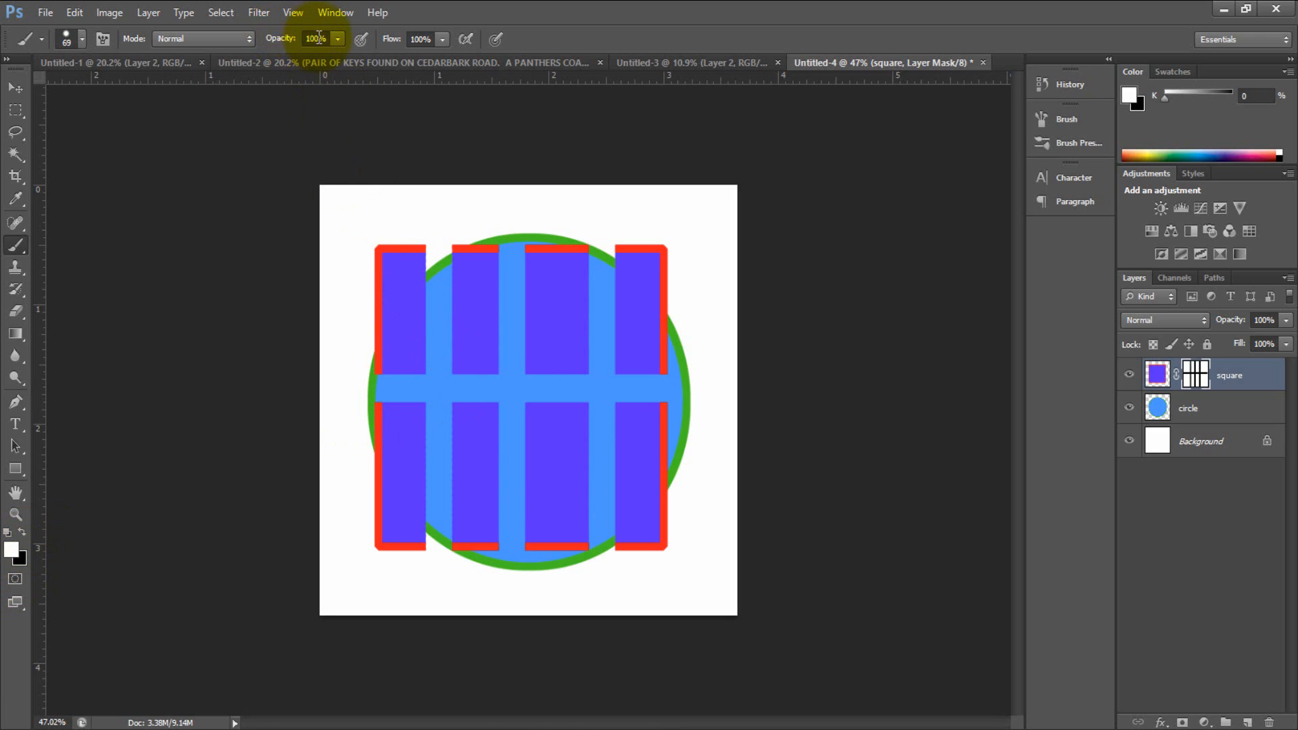
mouse_move(418, 324)
left_mouse_down()
mouse_move(637, 324)
mouse_move(582, 414)
mouse_move(602, 327)
mouse_move(574, 293)
mouse_move(617, 252)
mouse_move(405, 246)
mouse_move(384, 535)
mouse_move(505, 372)
mouse_move(351, 363)
mouse_move(278, 284)
mouse_move(308, 433)
mouse_move(464, 372)
mouse_move(252, 403)
mouse_move(284, 414)
mouse_move(355, 517)
mouse_move(414, 455)
mouse_move(397, 527)
mouse_move(676, 539)
mouse_move(600, 464)
mouse_move(707, 440)
left_mouse_up()
left_click(1176, 383)
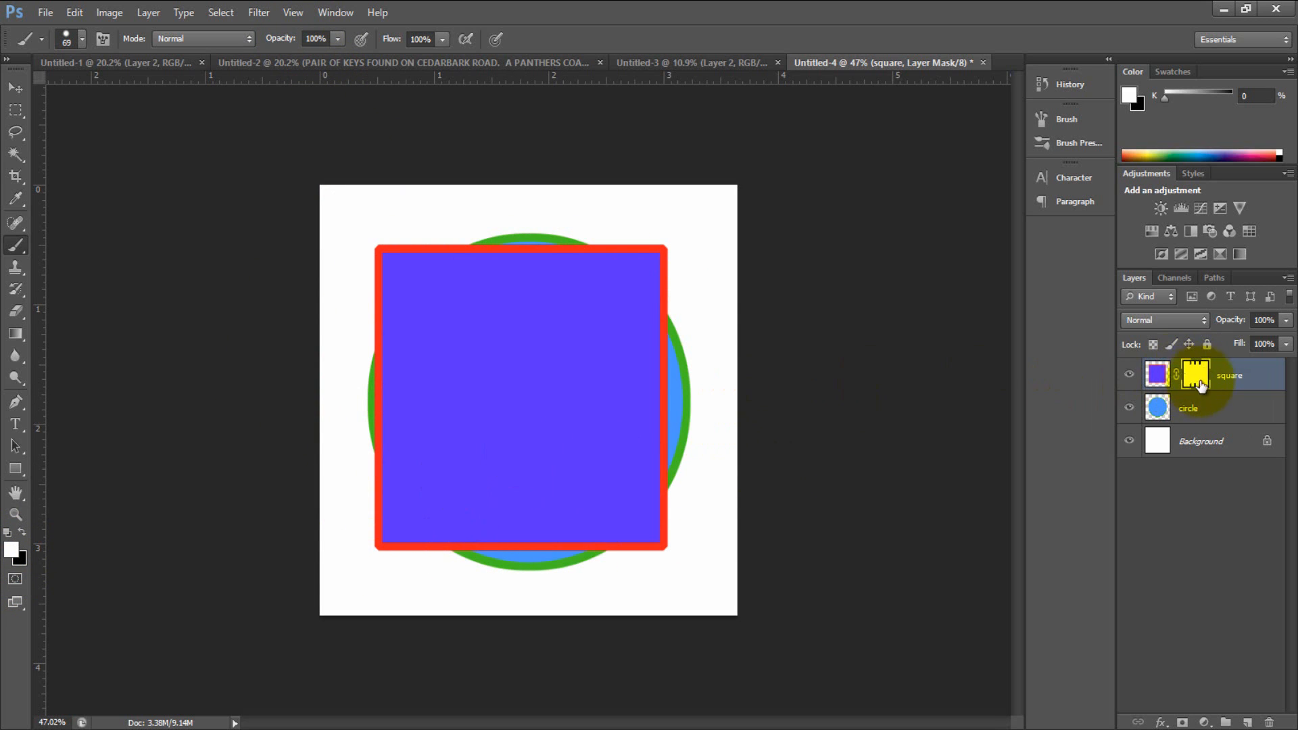
mouse_move(547, 563)
left_mouse_down()
mouse_move(264, 585)
mouse_move(642, 524)
mouse_move(275, 585)
mouse_move(398, 385)
left_mouse_up()
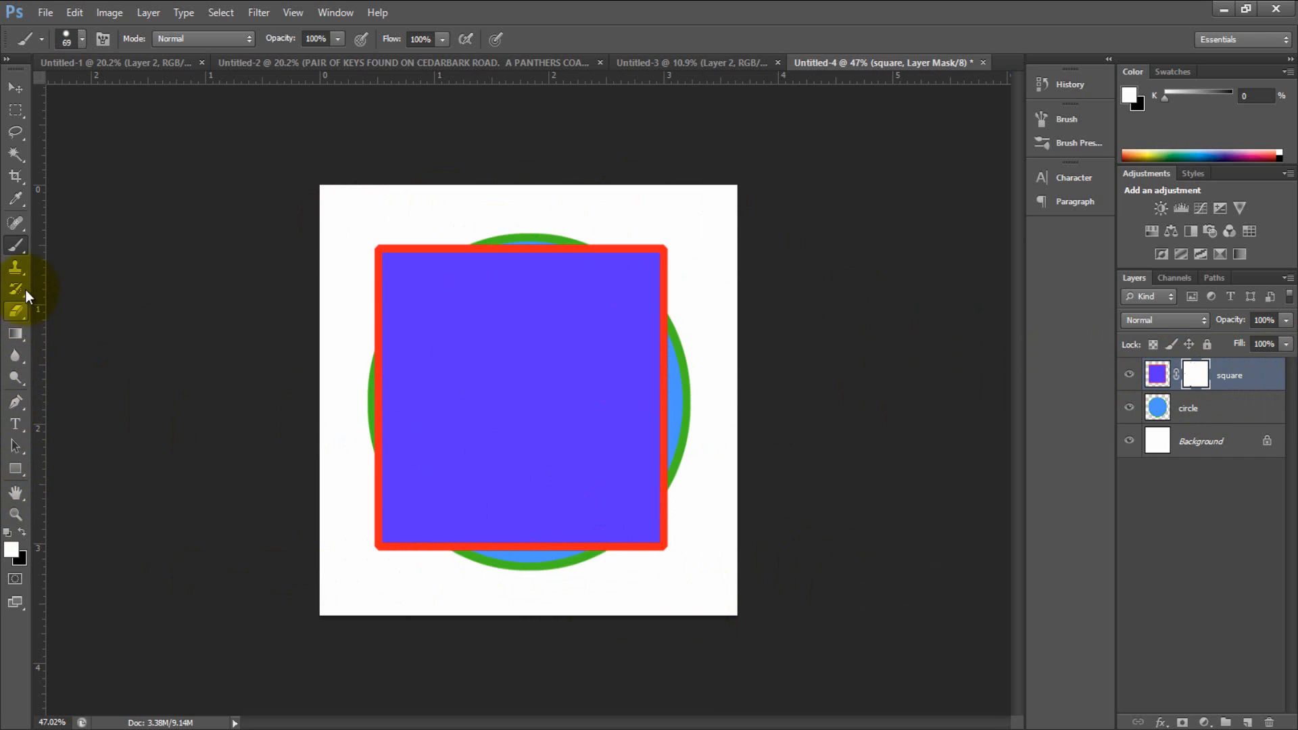
- Set the brush to black at 50% opacity and paint a horizontal strip across the middle of the square's mask
left_click(20, 531)
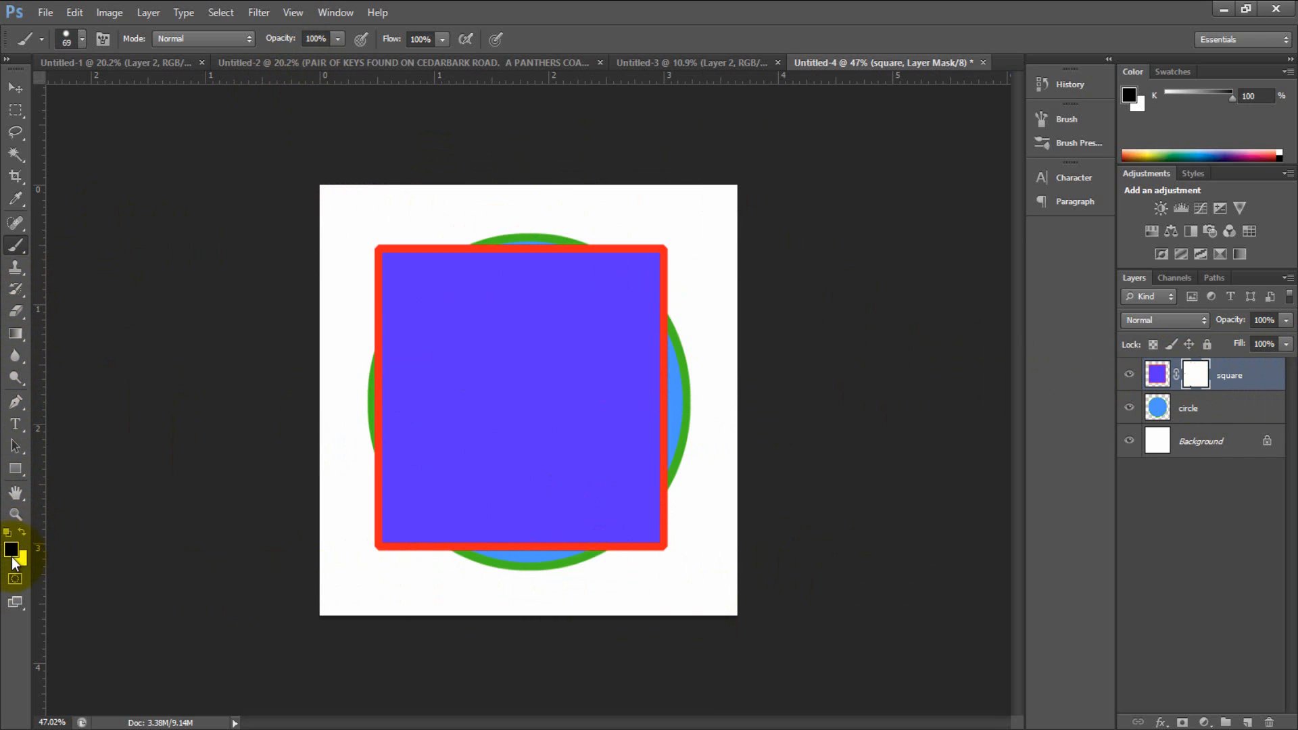
left_click(1203, 394)
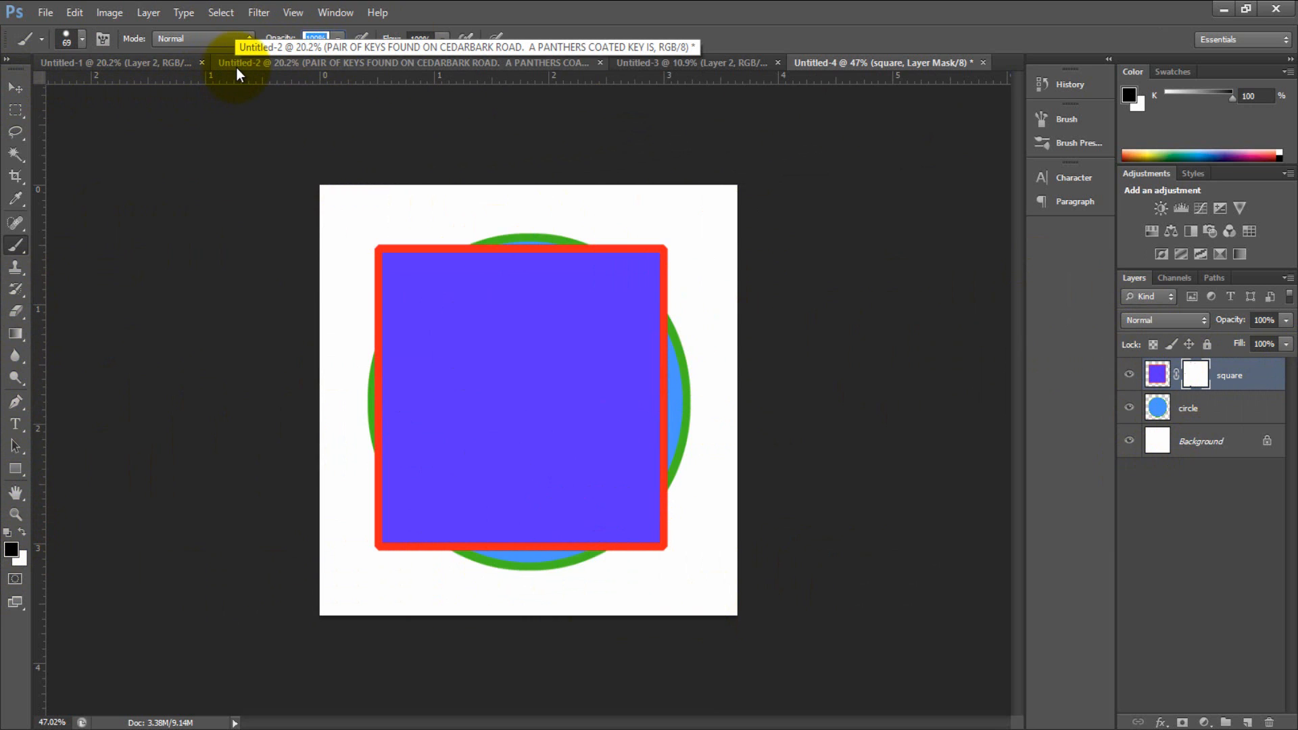
type("50")
key("Return")
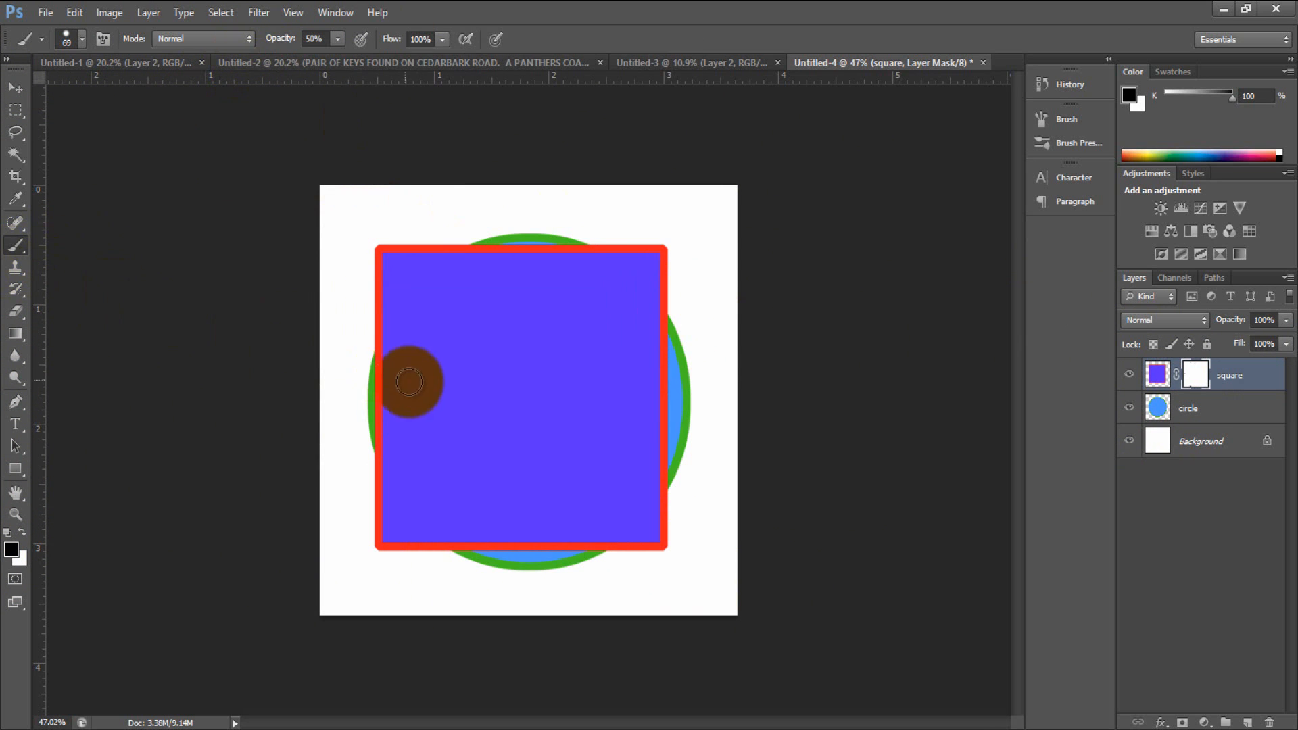
left_click_drag(339, 384, 773, 373)
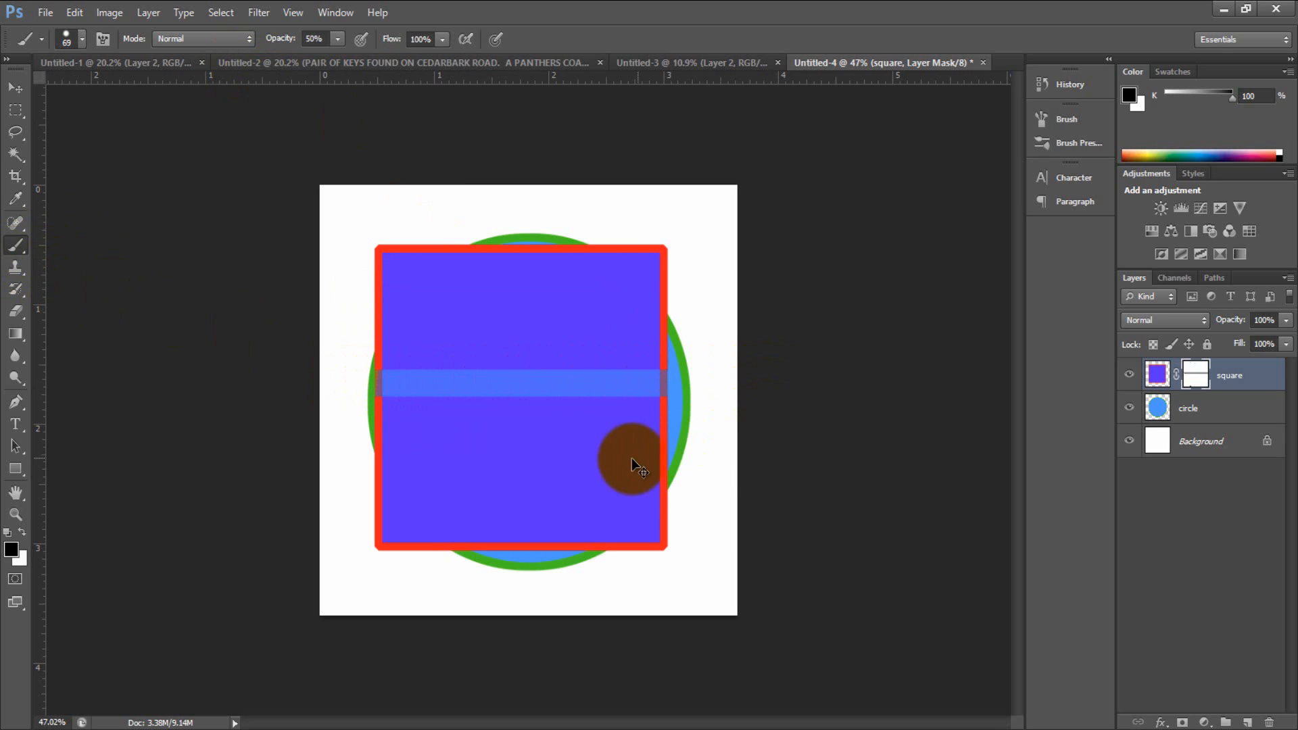
- Move the masked square slightly up and to the right, and paint a second 50% black strip across its upper part
mouse_move(631, 457)
left_mouse_down()
mouse_move(545, 385)
mouse_move(567, 435)
mouse_move(642, 414)
mouse_move(644, 467)
mouse_move(699, 458)
mouse_move(672, 394)
mouse_move(616, 365)
mouse_move(610, 321)
mouse_move(653, 330)
mouse_move(698, 363)
mouse_move(707, 422)
mouse_move(673, 543)
mouse_move(595, 448)
mouse_move(626, 420)
mouse_move(617, 440)
left_mouse_up()
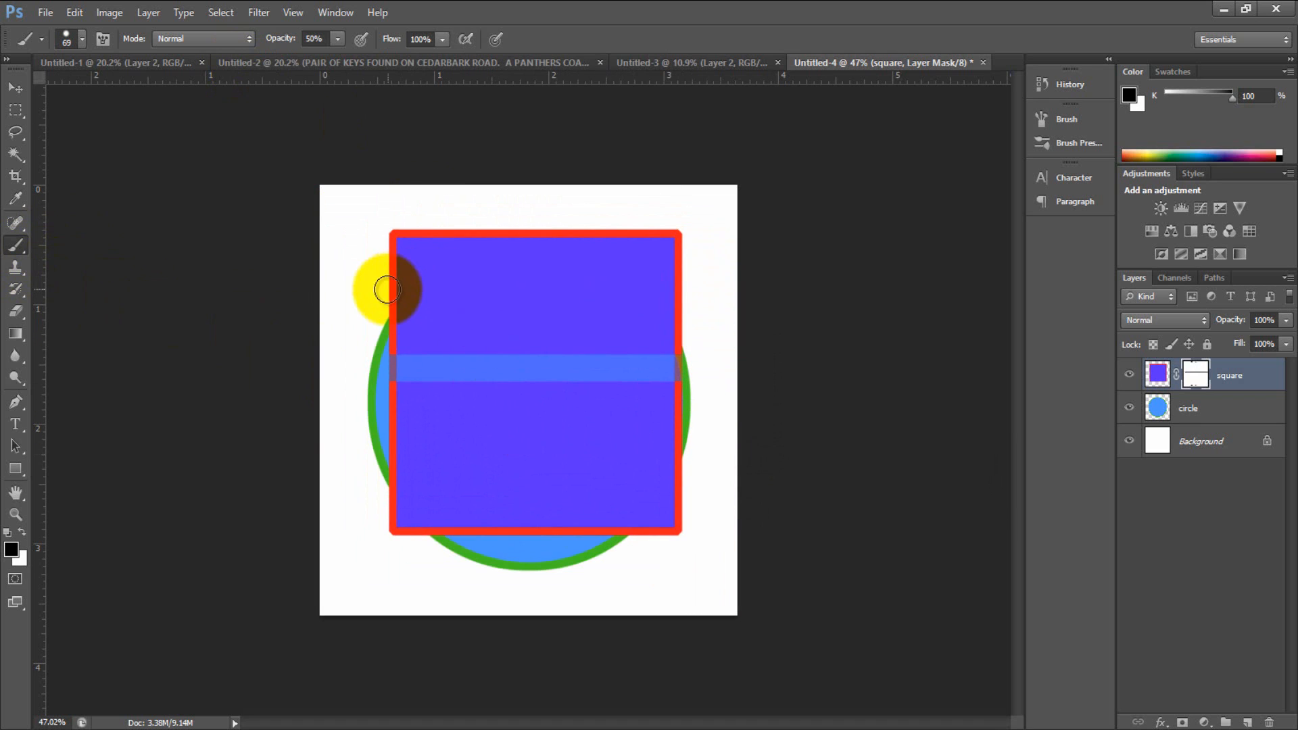
left_click_drag(387, 290, 747, 292)
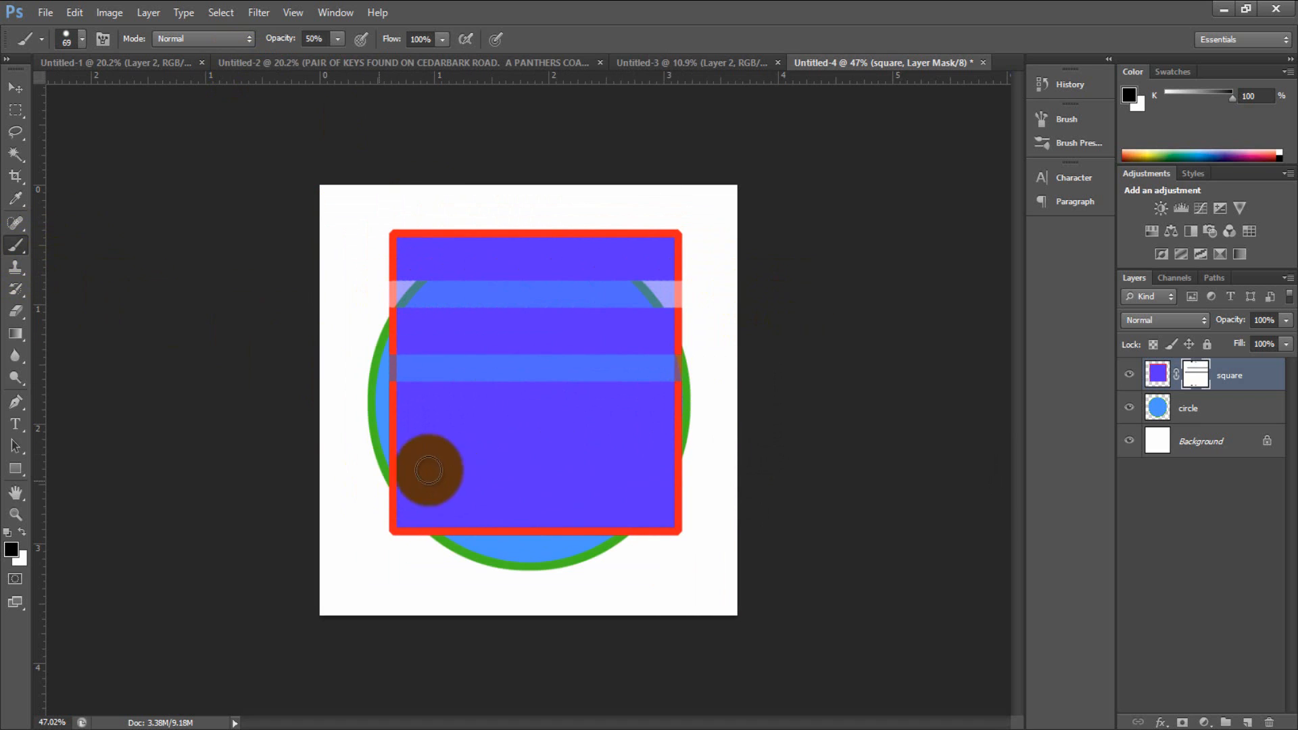
- Try a third strip across the square's lower part, undo it, and move the masked square slightly down
left_click_drag(428, 471, 748, 449)
key("ctrl+z")
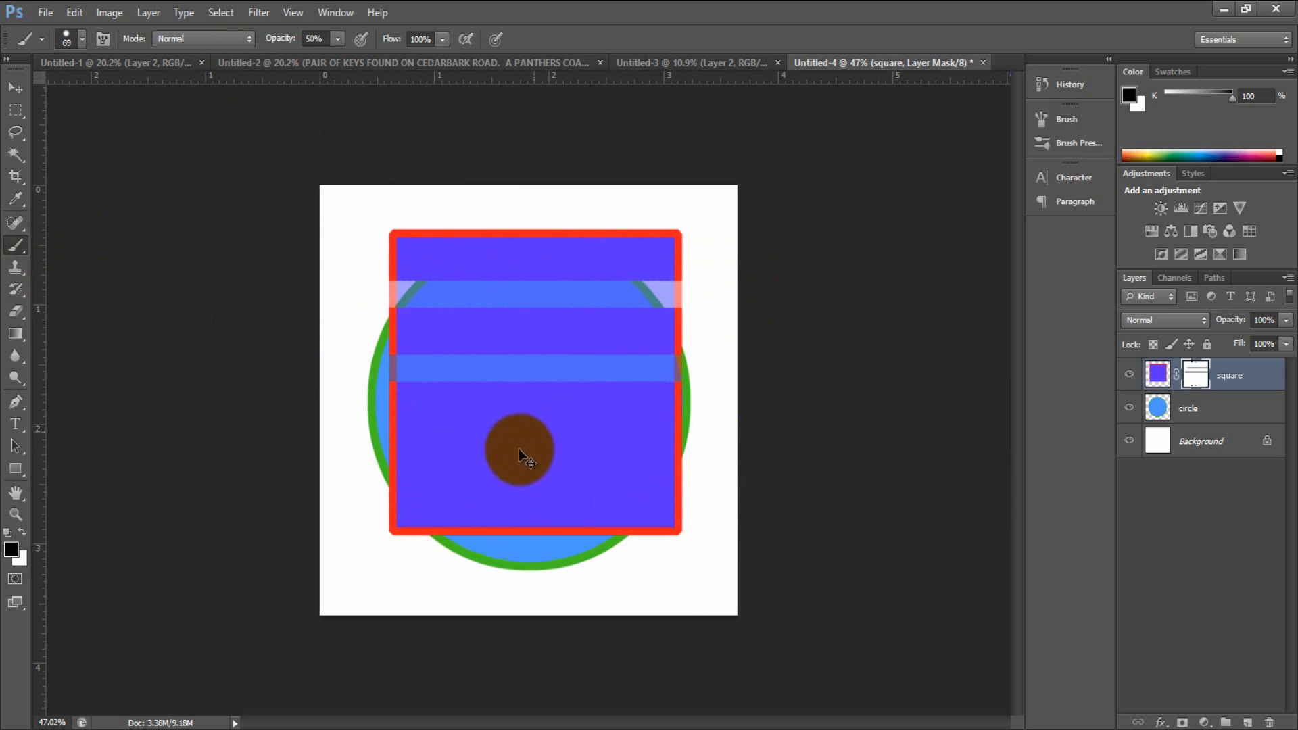
mouse_move(518, 448)
left_mouse_down()
mouse_move(517, 530)
mouse_move(523, 448)
mouse_move(523, 469)
left_mouse_up()
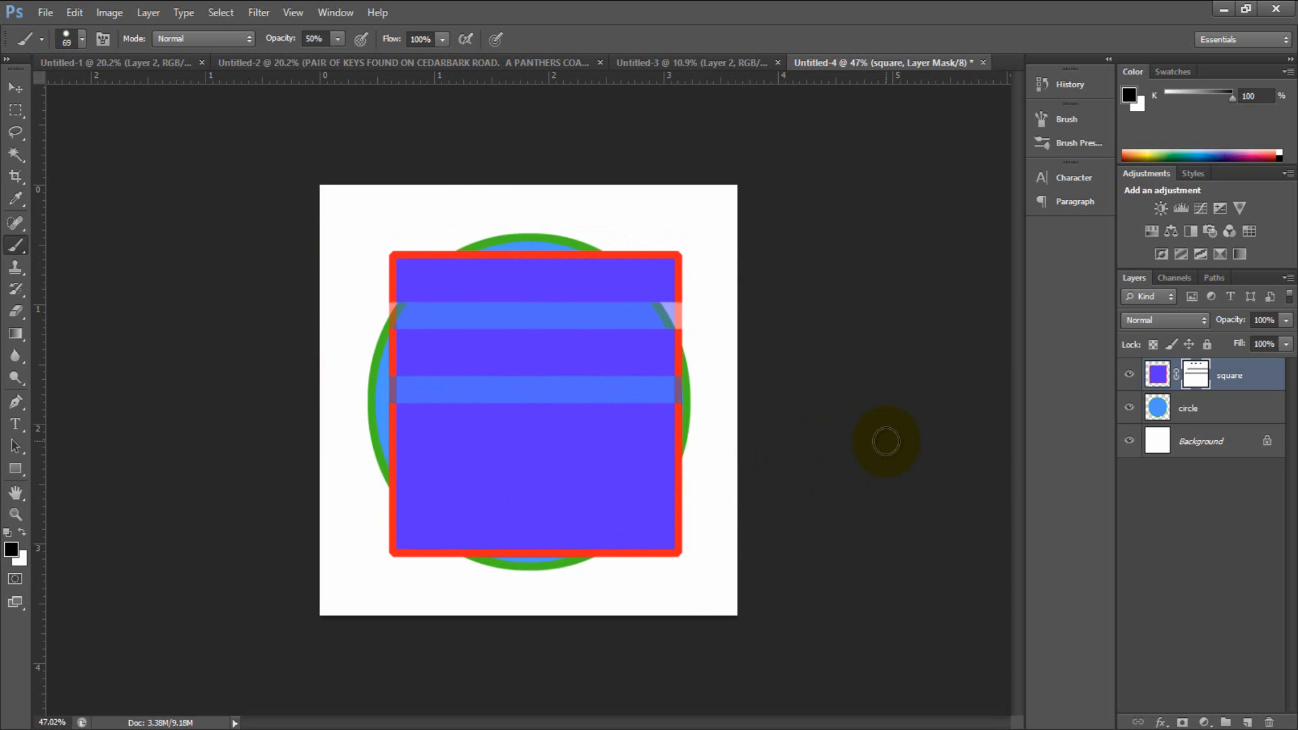